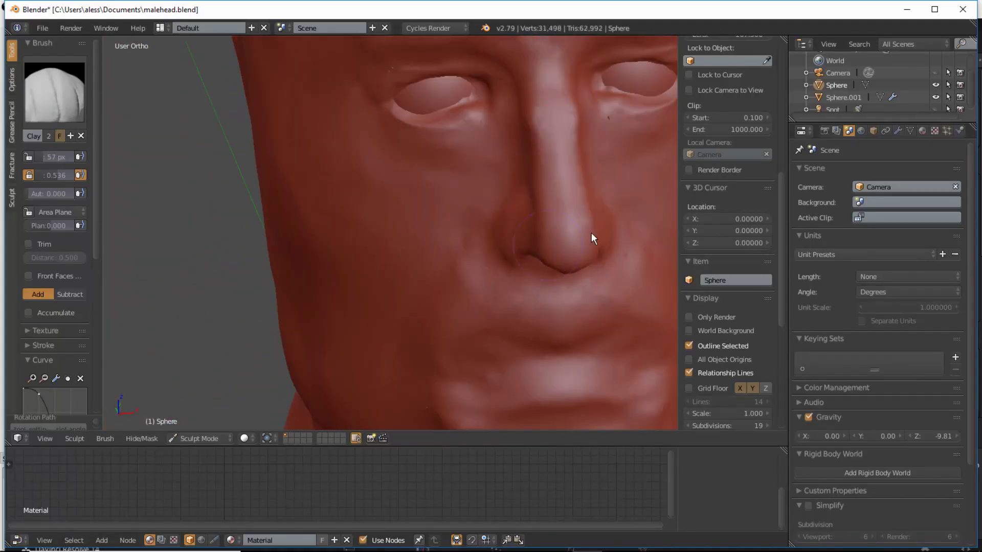
Step: Sharpen the nose bridge and tip and add lip detail with Clay brush strokes
mouse_move(591, 233)
left_mouse_down()
mouse_move(565, 134)
mouse_move(503, 262)
left_mouse_up()
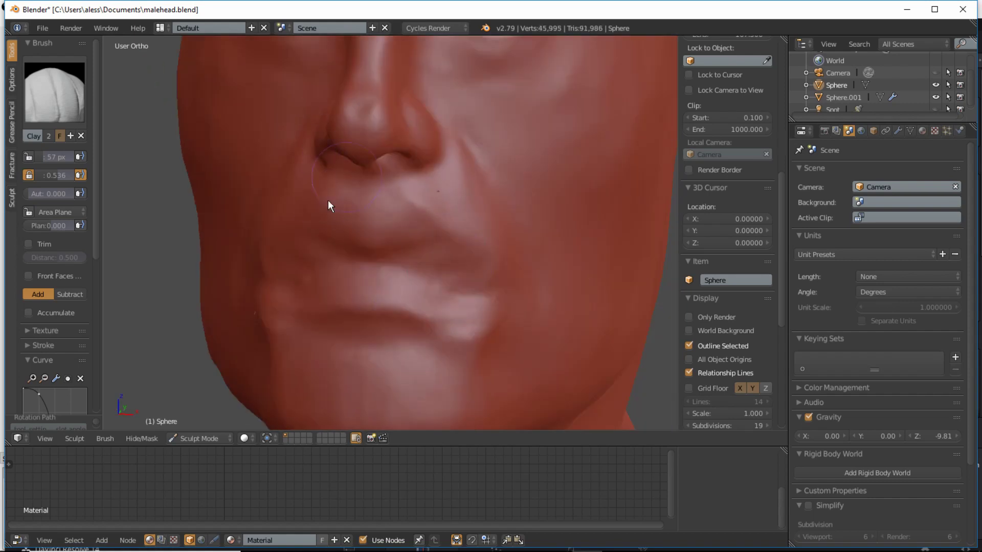
mouse_move(424, 268)
left_mouse_down()
mouse_move(389, 311)
mouse_move(378, 208)
mouse_move(460, 252)
mouse_move(476, 280)
mouse_move(383, 222)
left_mouse_up()
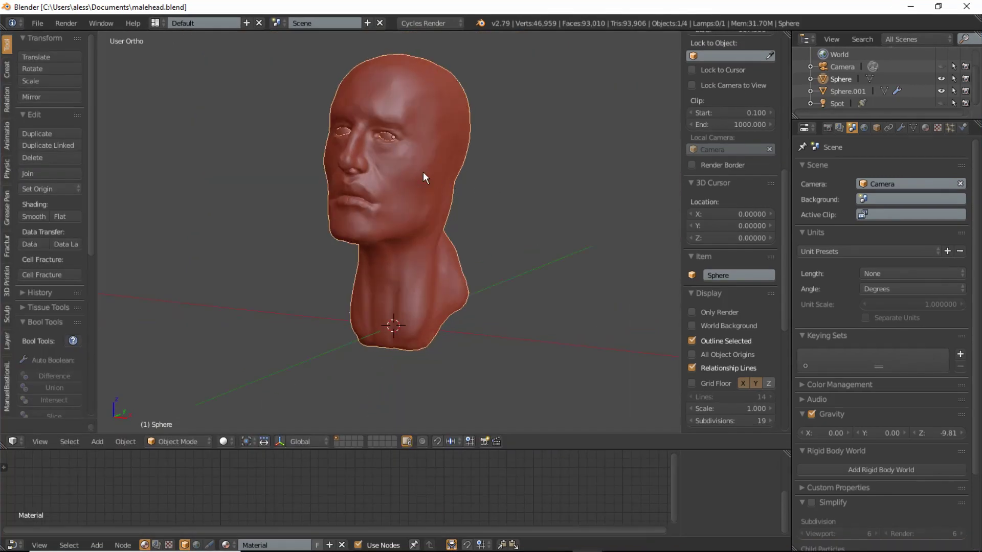
scroll(430, 198, "up", 4)
key("Tab")
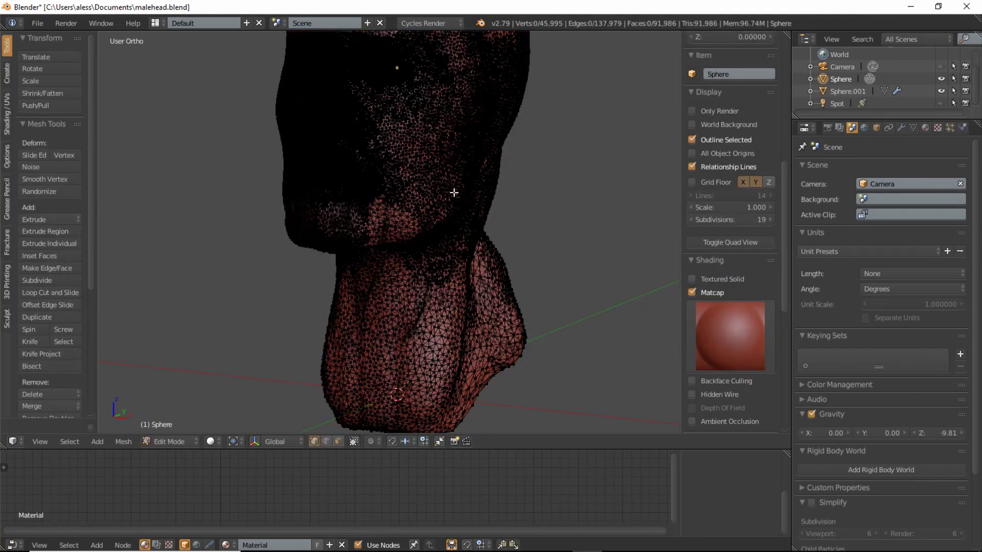
scroll(448, 196, "up", 1)
scroll(431, 274, "up", 2)
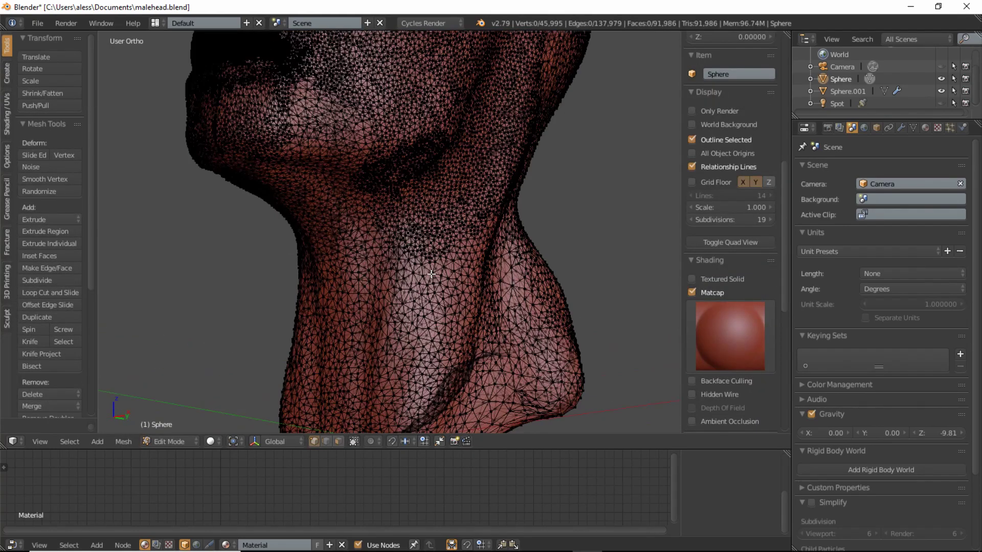
scroll(432, 274, "up", 1)
scroll(431, 274, "down", 1)
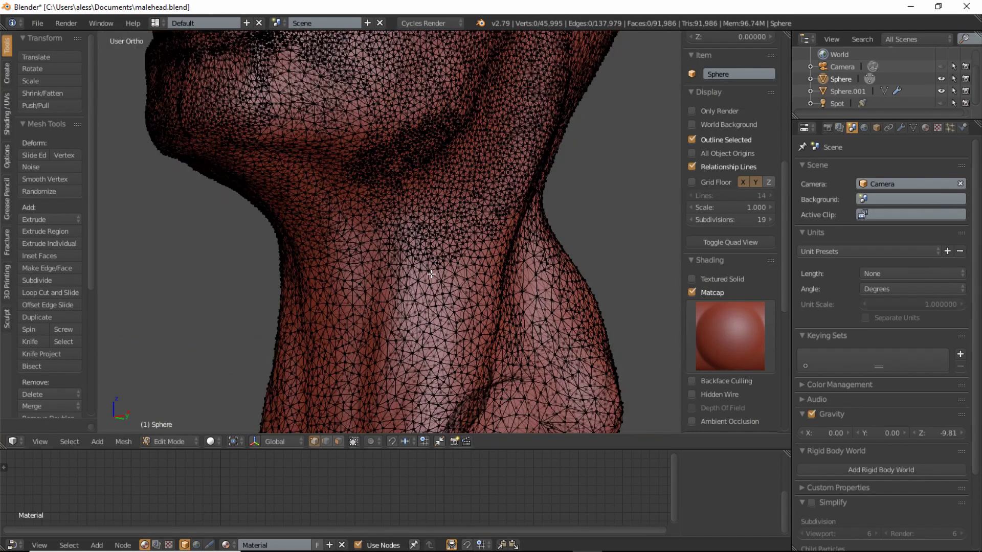
mouse_move(464, 326)
middle_mouse_down()
mouse_move(438, 223)
mouse_move(419, 251)
middle_mouse_up()
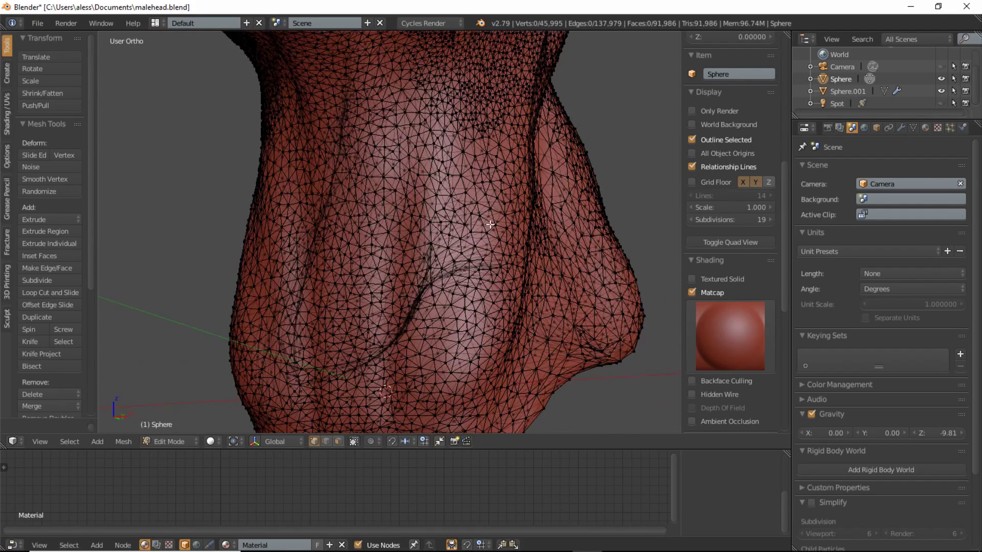
middle_click_drag(457, 224, 438, 230)
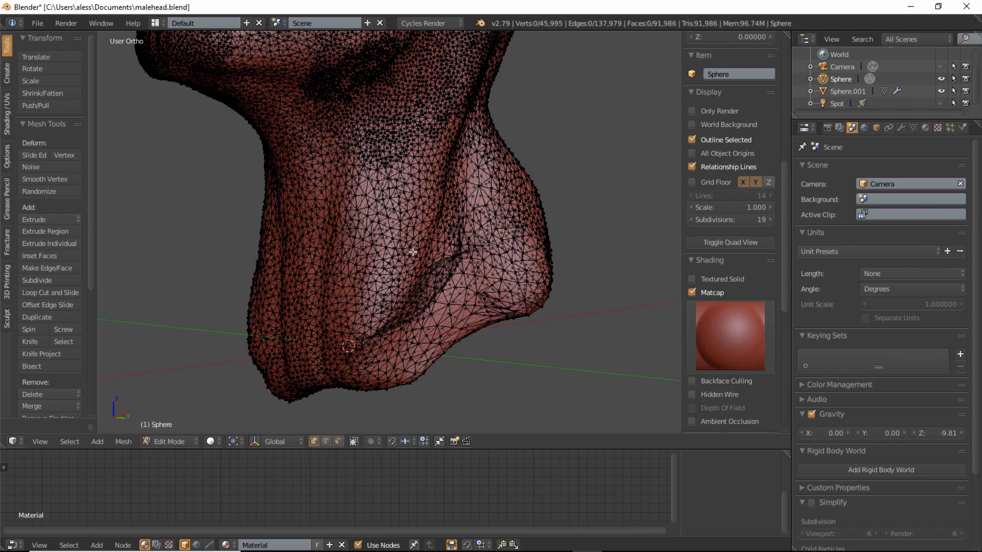
key("Tab")
key("KP_1")
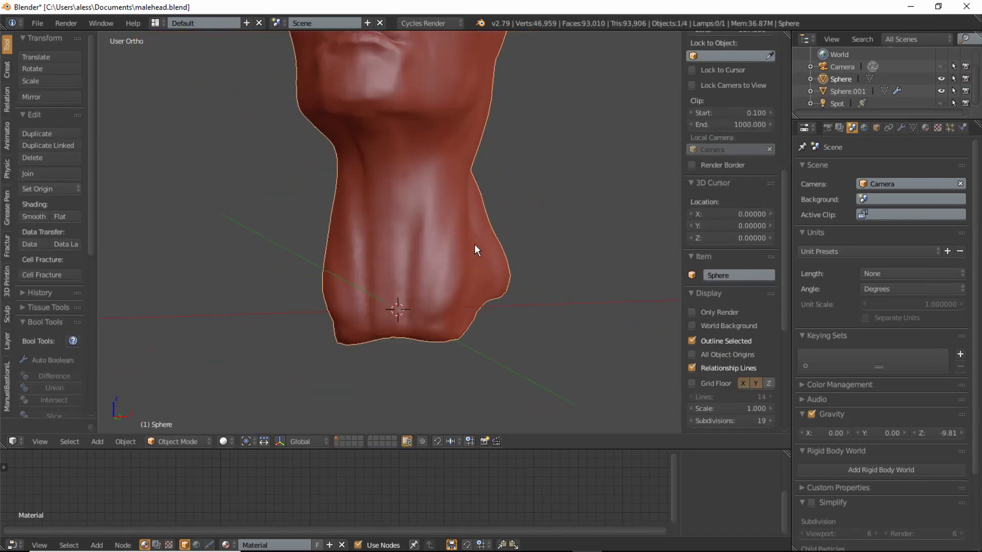
Step: Zoom out and add a UV sphere, Sphere.002, at the 3D cursor by the neck base
scroll(475, 244, "down", 1)
scroll(475, 245, "up", 1)
scroll(475, 244, "down", 1)
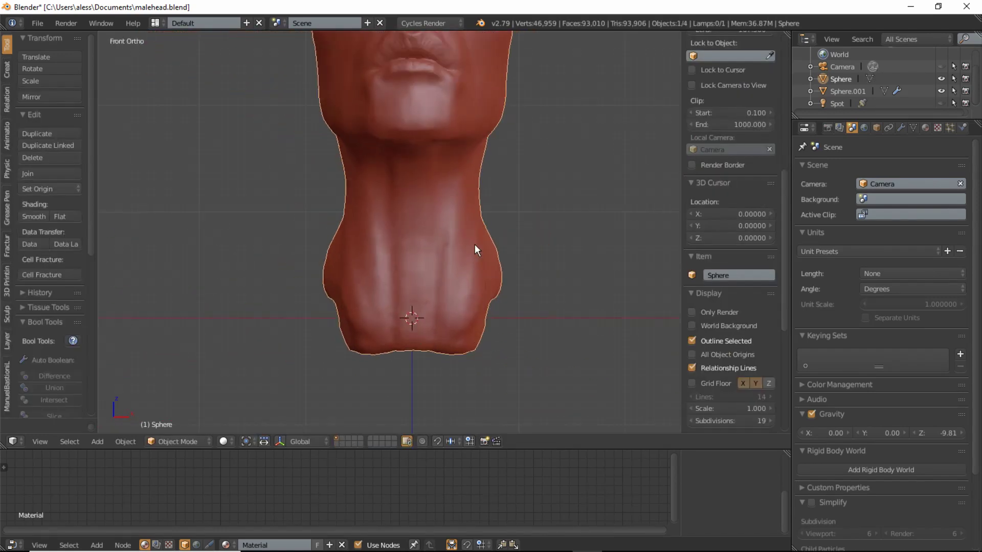
scroll(474, 244, "down", 2)
scroll(475, 244, "down", 1)
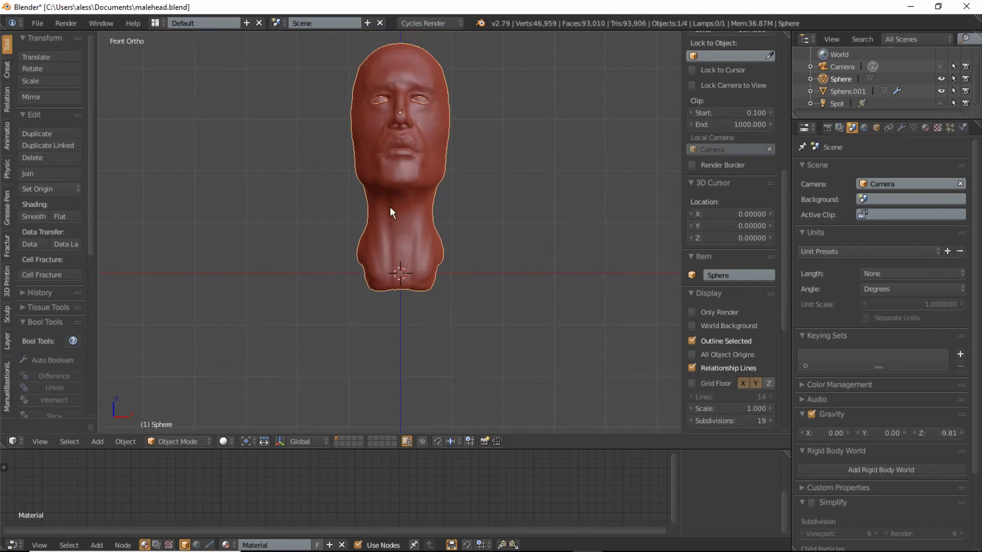
key("shift+a")
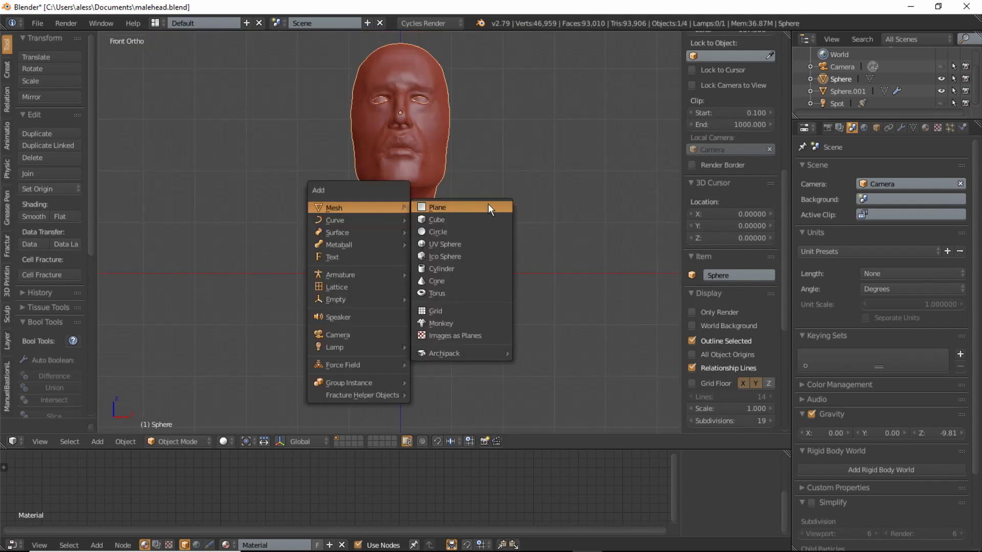
left_click(463, 242)
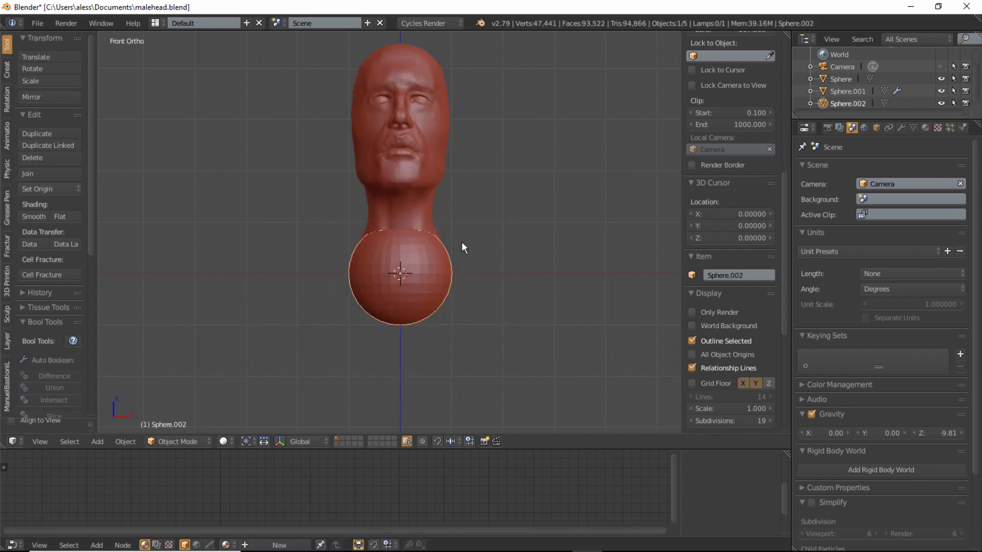
Step: Scale the new sphere up and nudge it vertically with the move handles
key("s")
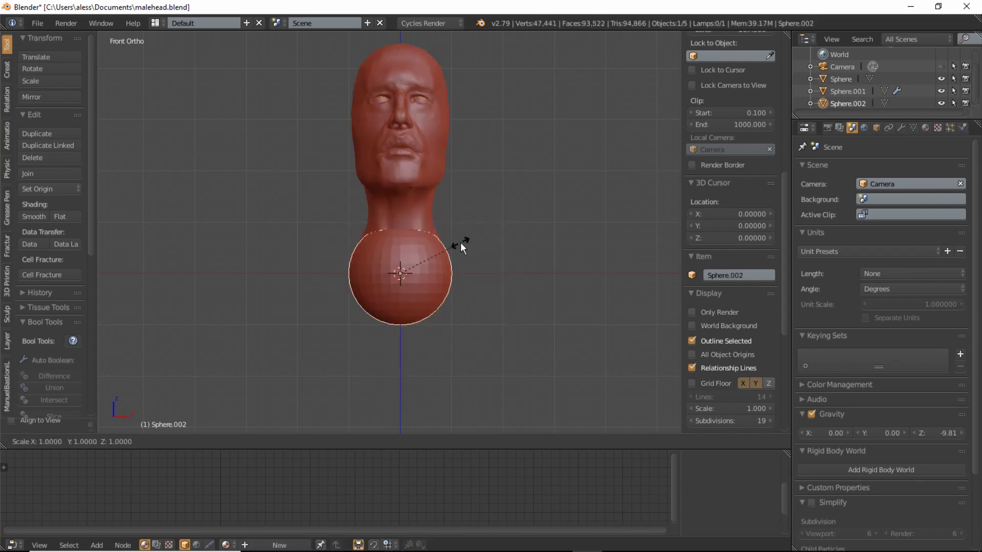
left_click(573, 192)
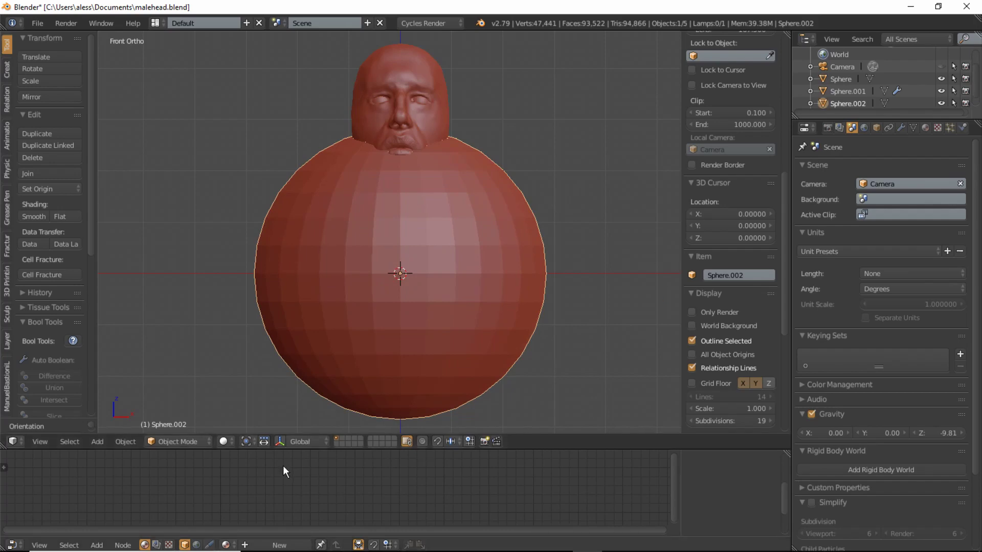
left_click(280, 442)
mouse_move(396, 259)
left_mouse_down()
mouse_move(401, 237)
mouse_move(413, 312)
left_mouse_up()
Step: Narrow the sphere horizontally with Z-locked scaling, then view it from the right side
key("shift+z")
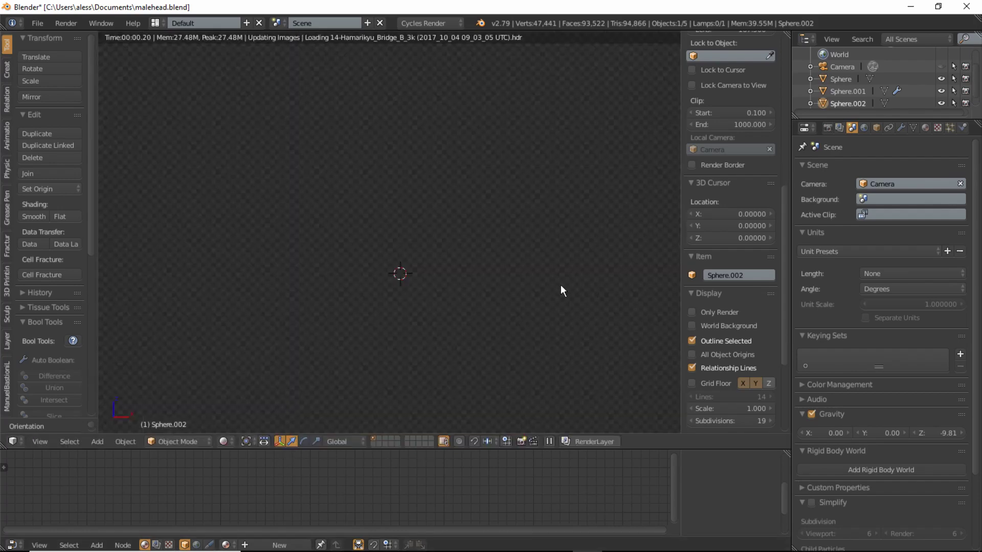
key("shift+z")
key("s")
key("shift+z")
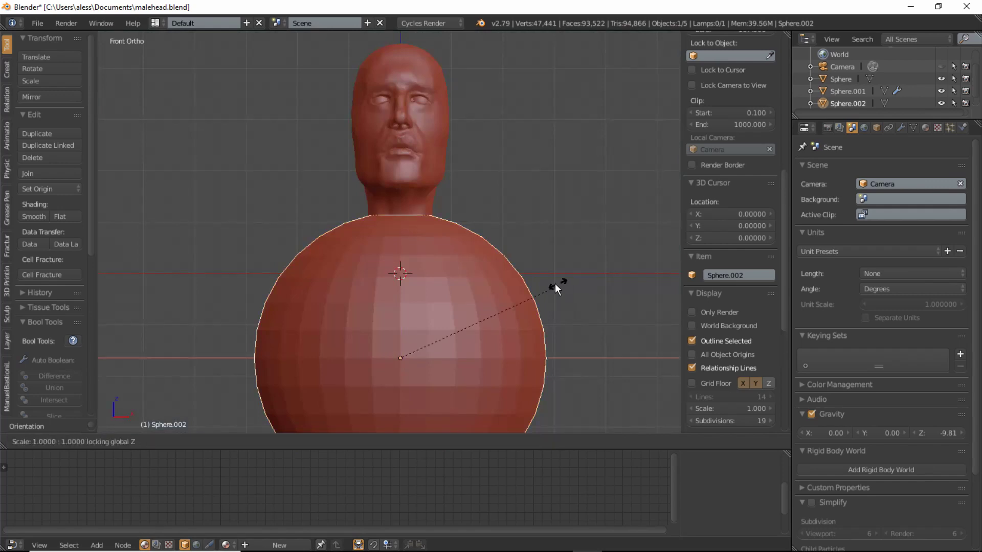
left_click(500, 297)
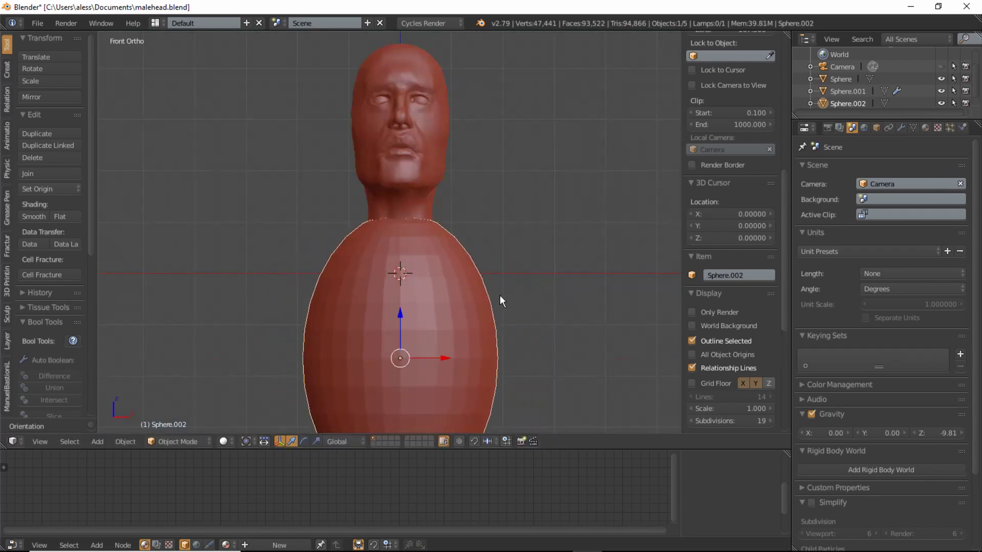
key("KP_3")
Step: Tilt the torso sphere and stretch it vertically along Z
scroll(500, 292, "down", 3)
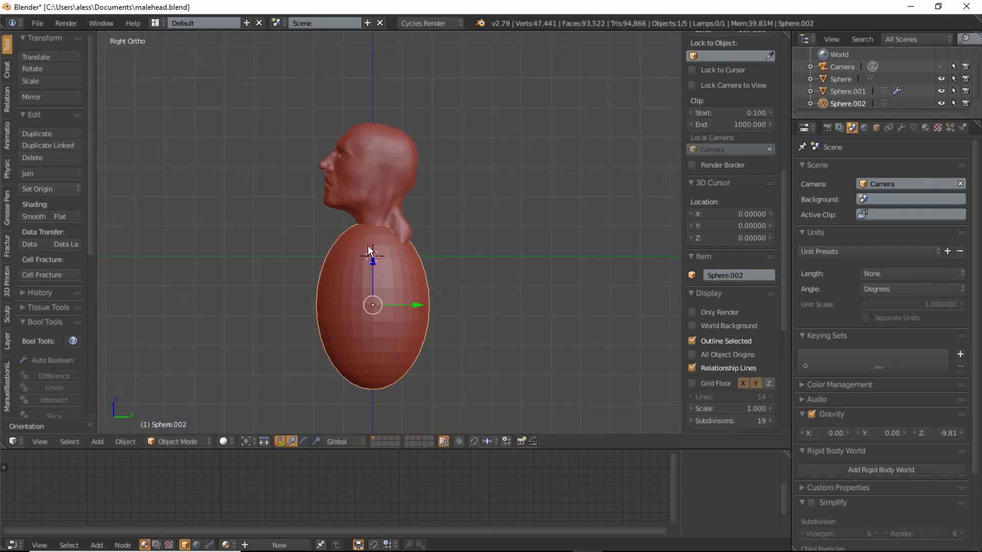
key("r")
left_click(402, 247)
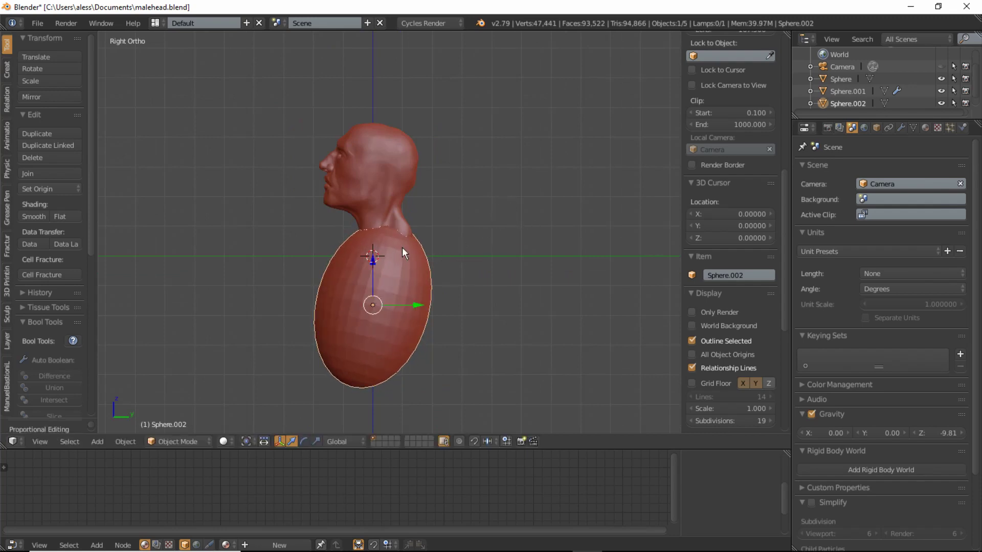
key("s")
key("Escape")
key("s")
key("z")
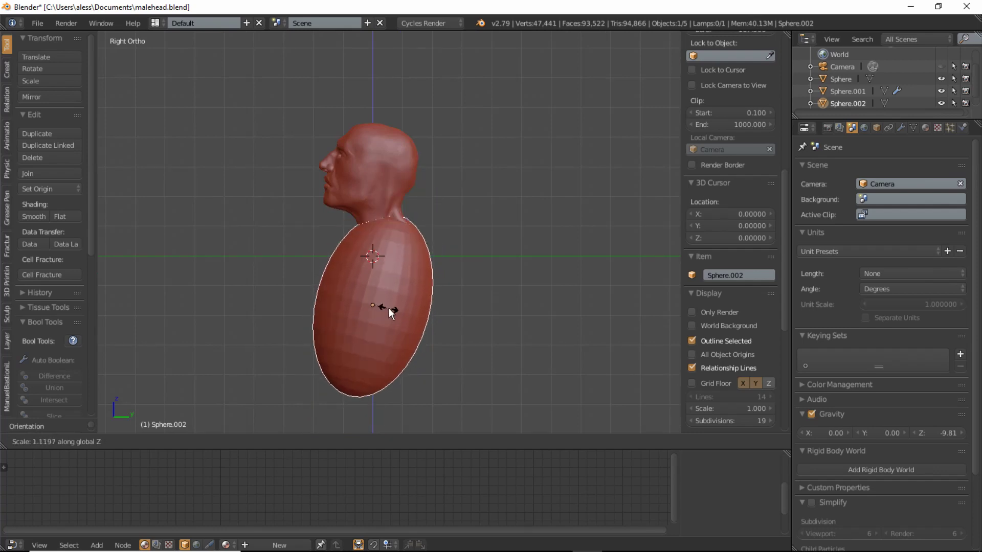
left_click(389, 308)
Step: Move the torso up along Z and adjust its position in Right view under the neck
key("g")
key("z")
left_click(373, 270)
middle_click_drag(373, 269, 536, 255)
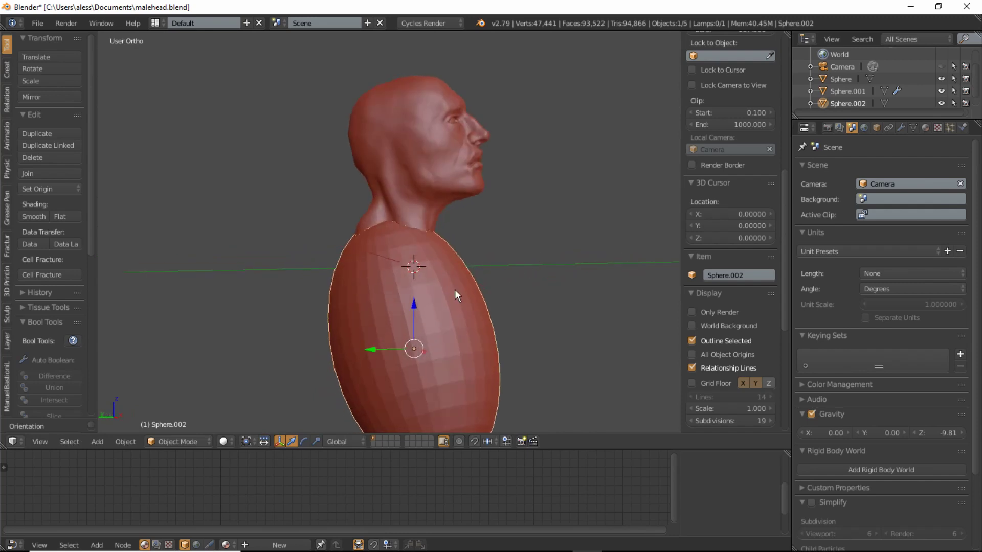
middle_click_drag(455, 289, 358, 351)
key("g")
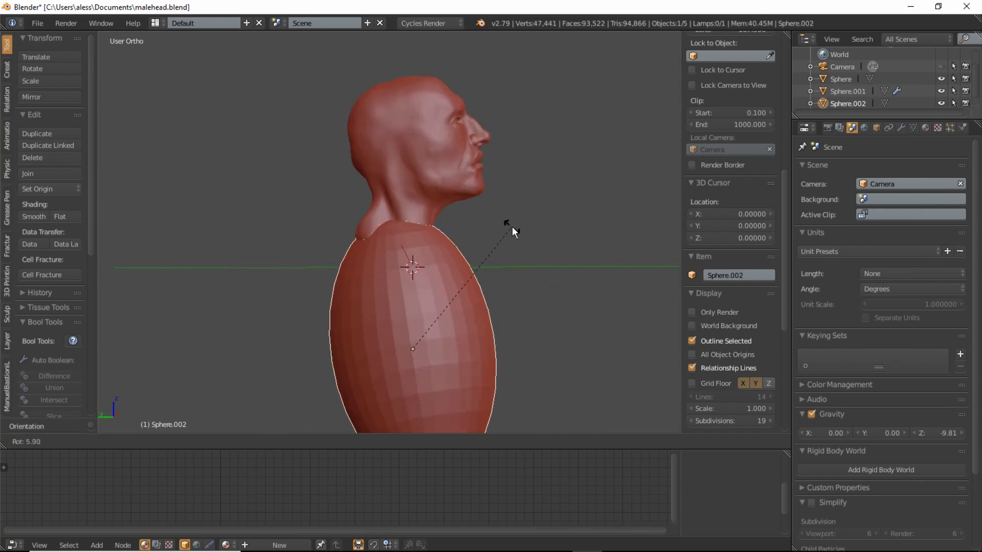
left_click(512, 226)
middle_click_drag(515, 233, 515, 236)
key("KP_3")
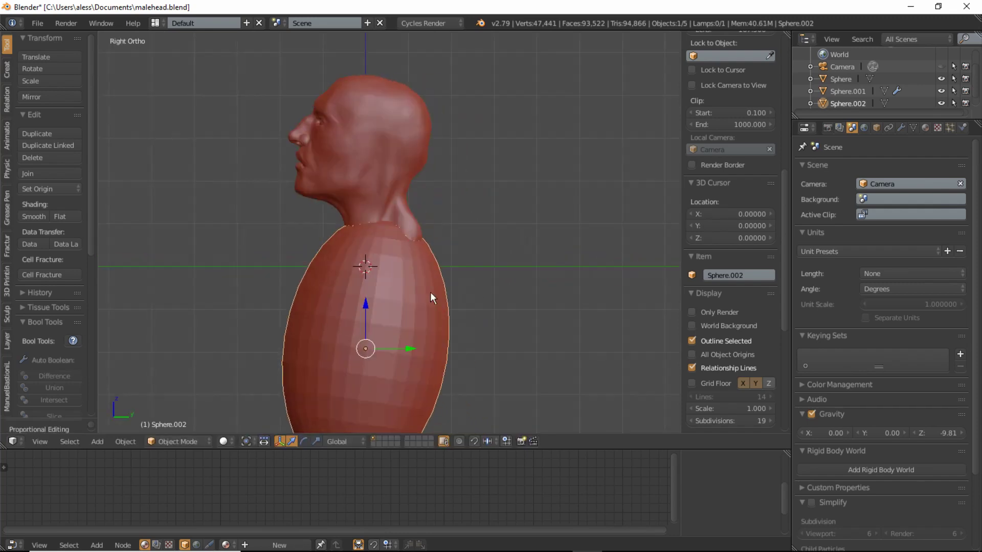
left_click_drag(406, 351, 412, 347)
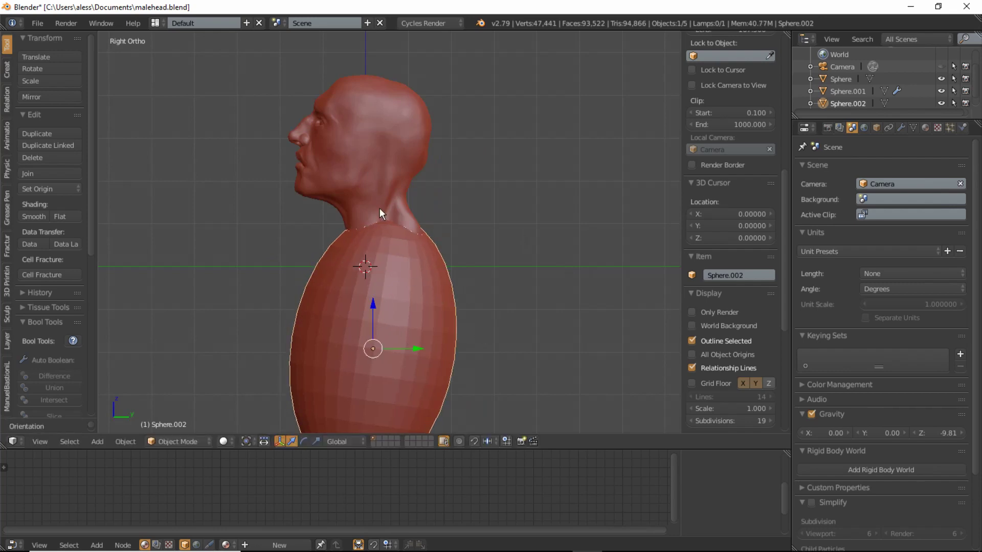
Step: Select both the head and body sphere and combine them with a Bool Tools Union
right_click(400, 254)
right_click(400, 254)
right_click(367, 91, "shift")
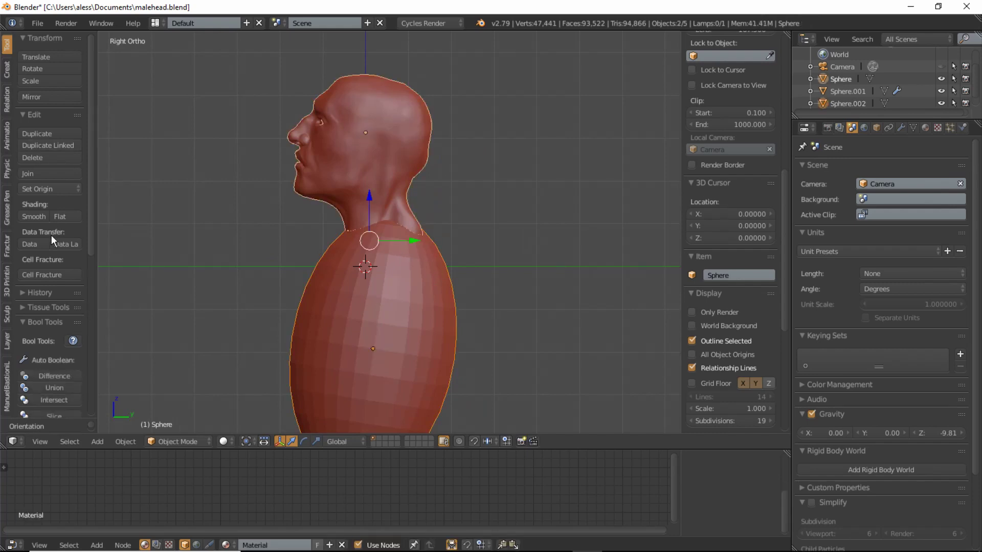
scroll(52, 235, "down", 5)
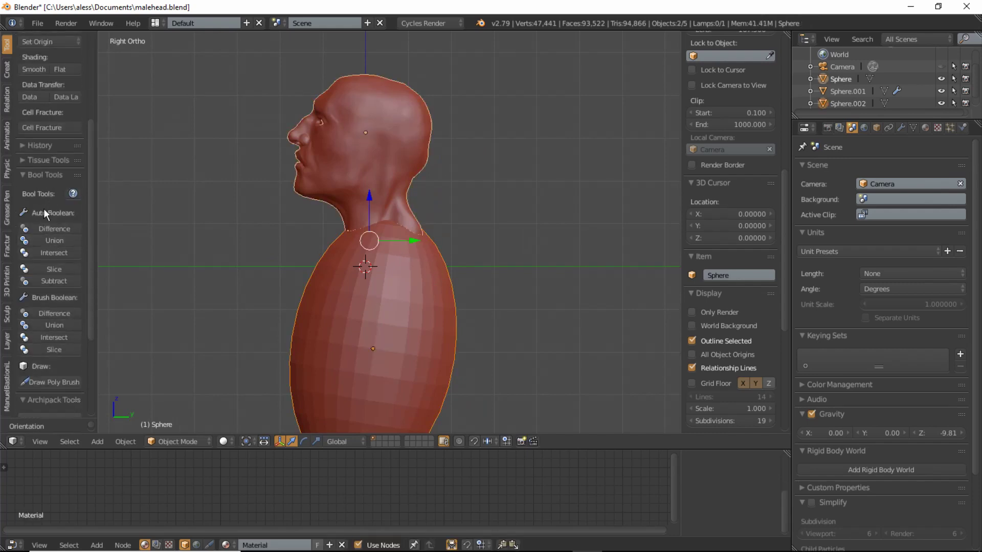
left_click(41, 238)
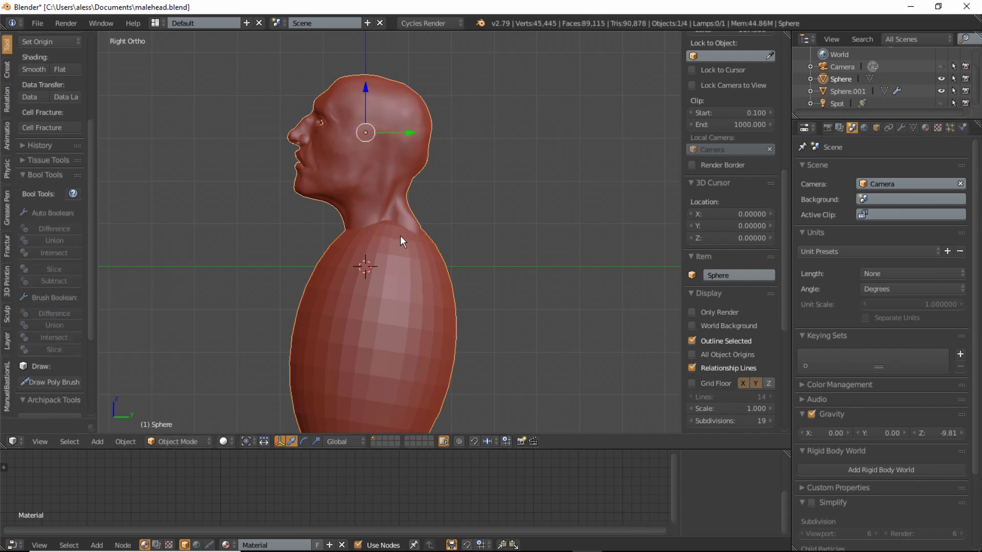
Step: Browse the merged object's modifiers and view the bust from the front
left_click(902, 128)
left_click(862, 172)
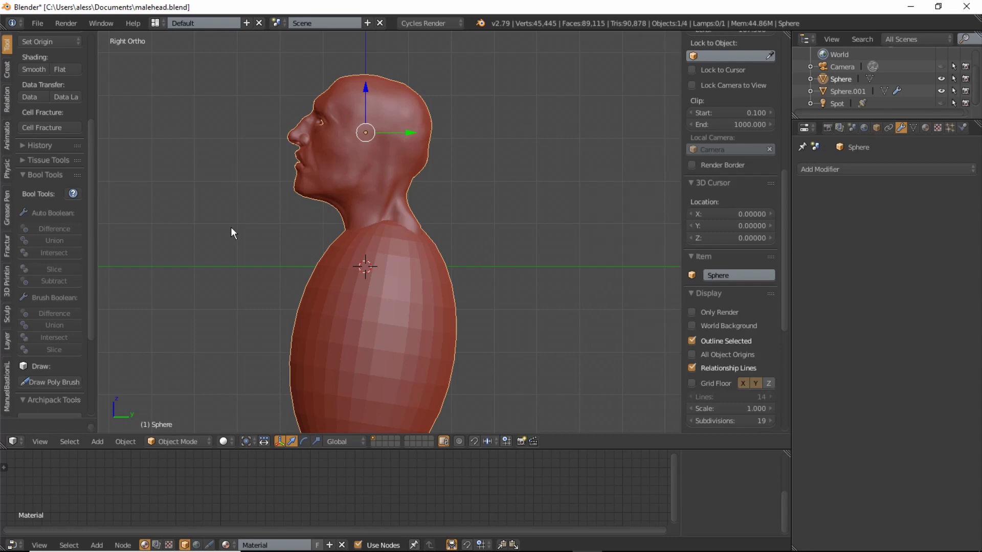
middle_click_drag(231, 228, 405, 234)
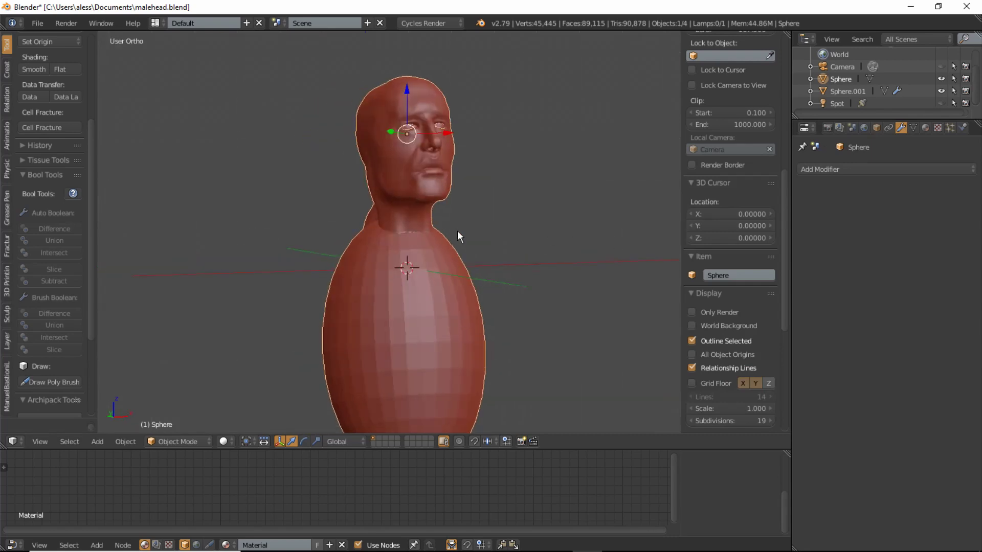
key("KP_1")
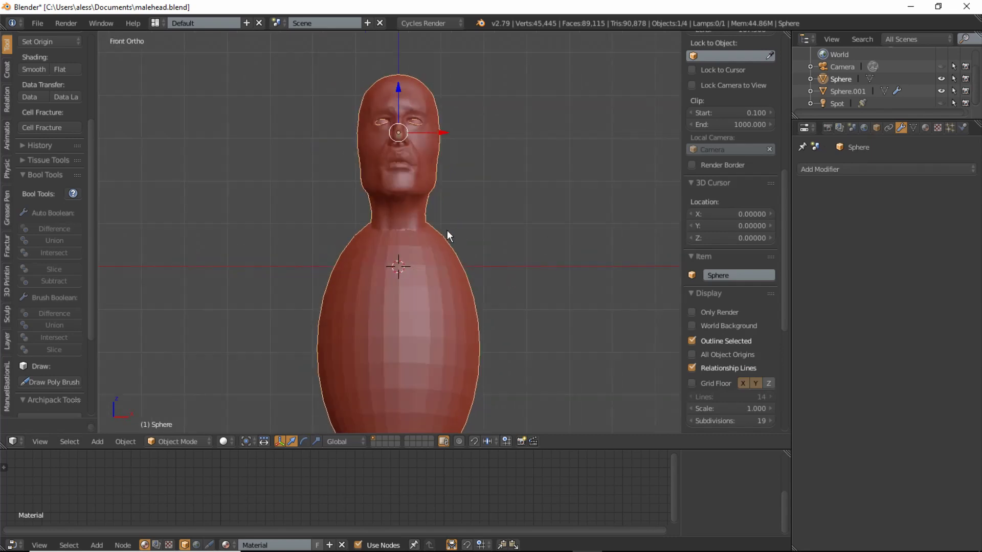
scroll(447, 231, "up", 3)
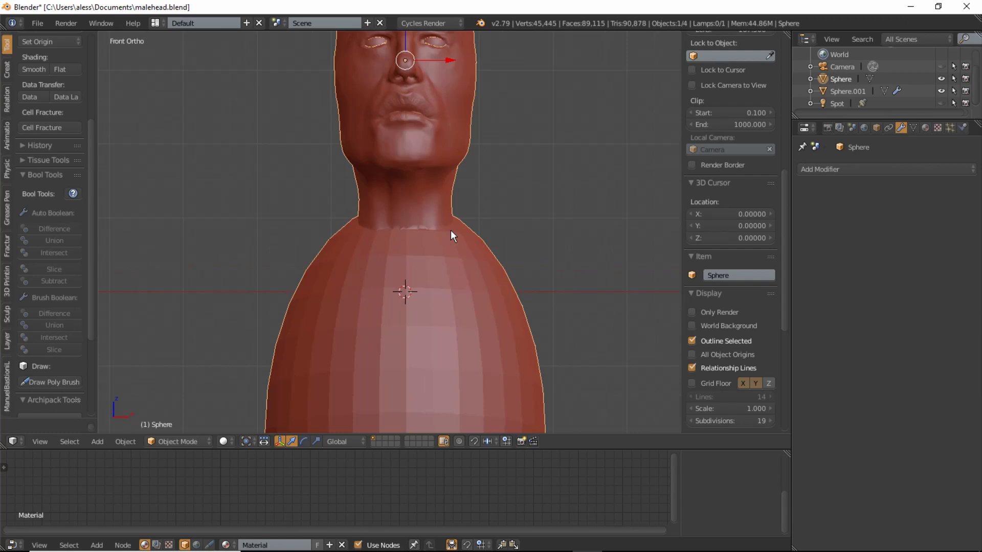
middle_click_drag(450, 231, 365, 239)
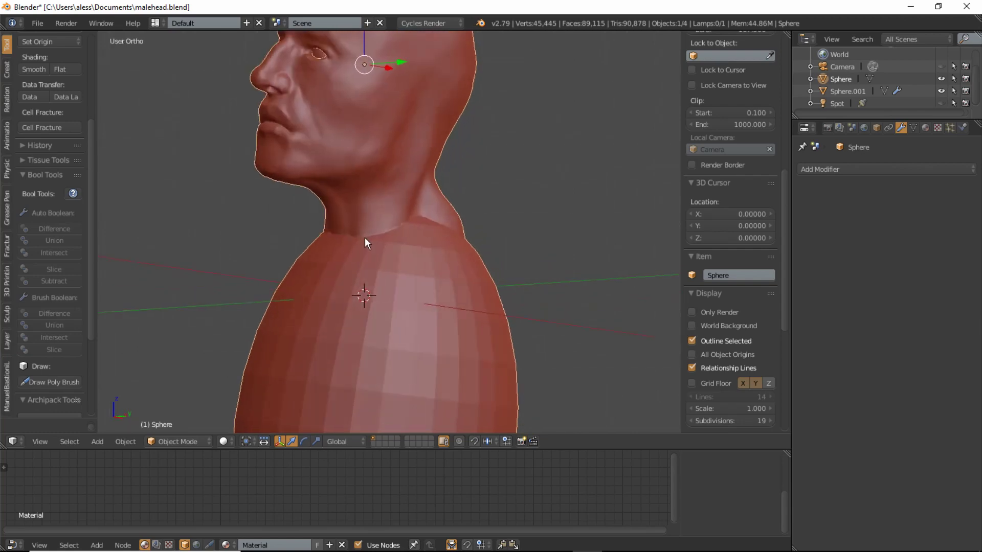
Step: Enter Edit Mode and zoom in on the irregular seam between neck and torso
key("Tab")
scroll(365, 239, "up", 3)
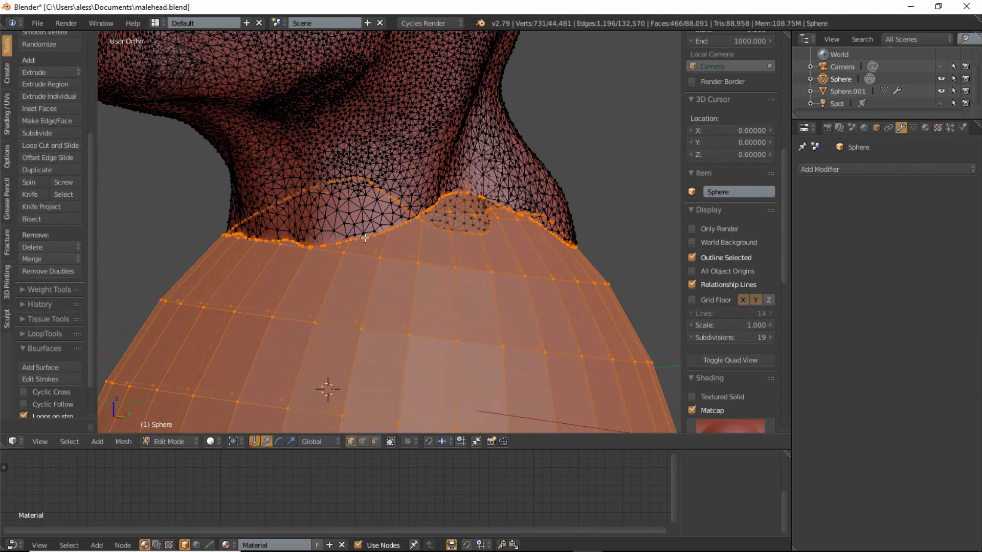
scroll(363, 214, "up", 3)
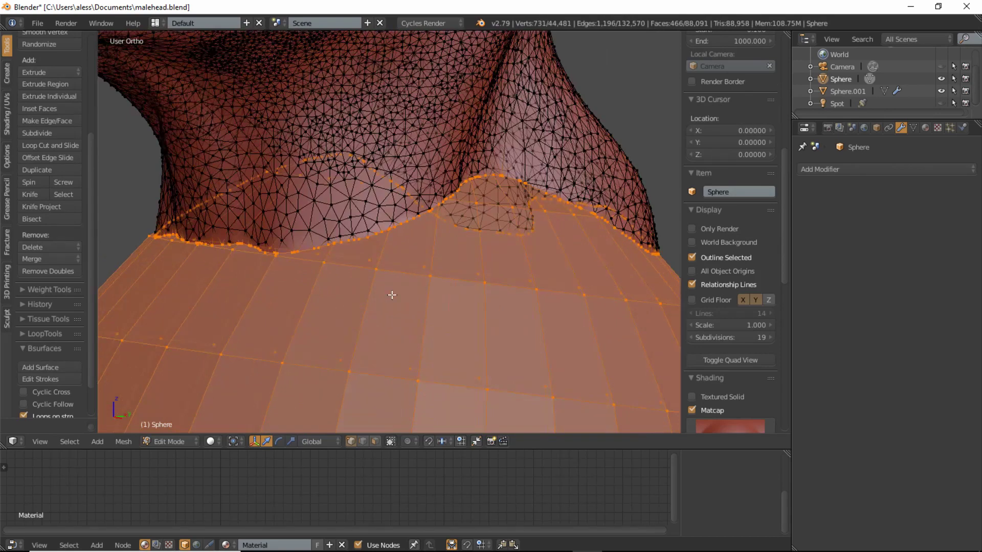
scroll(390, 288, "up", 2)
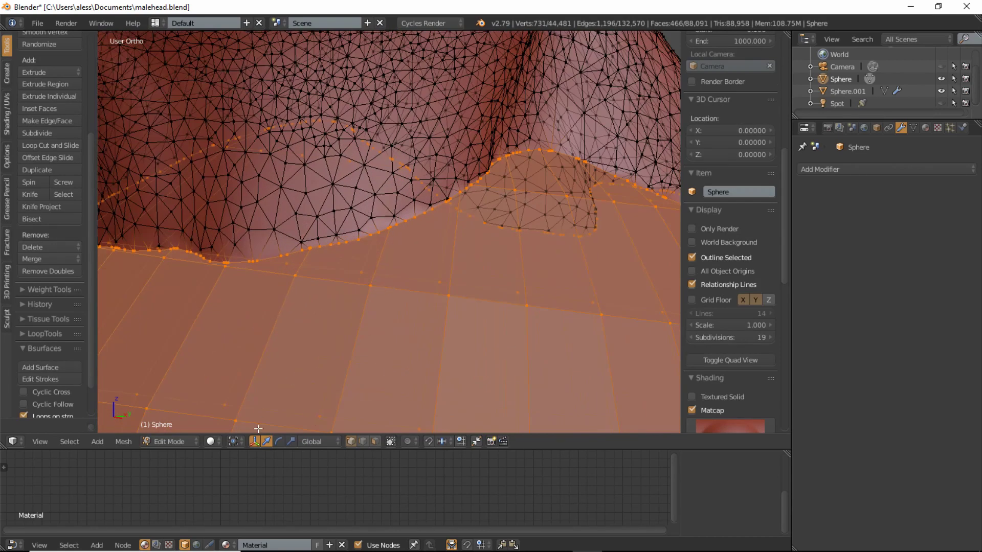
scroll(383, 250, "up", 1)
scroll(389, 250, "up", 1)
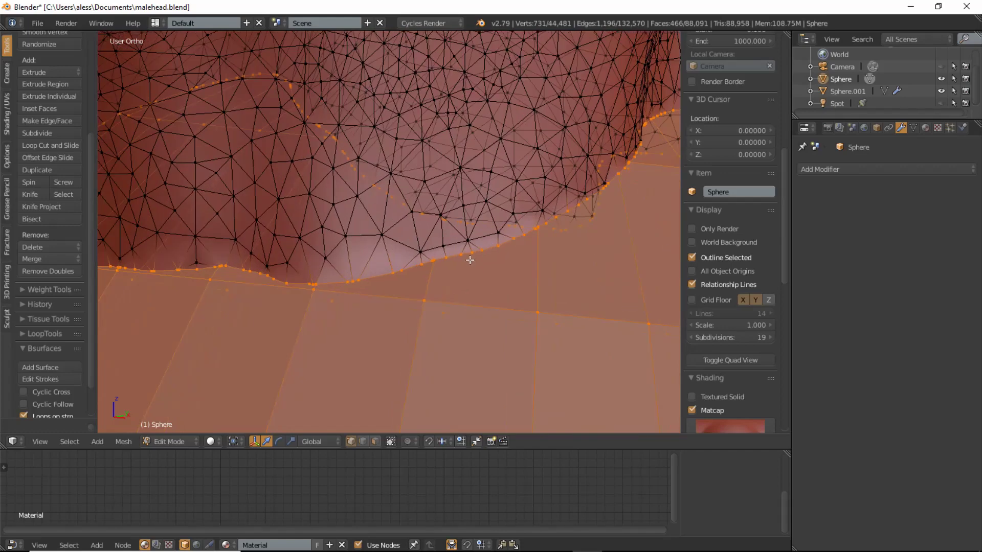
scroll(470, 259, "down", 3)
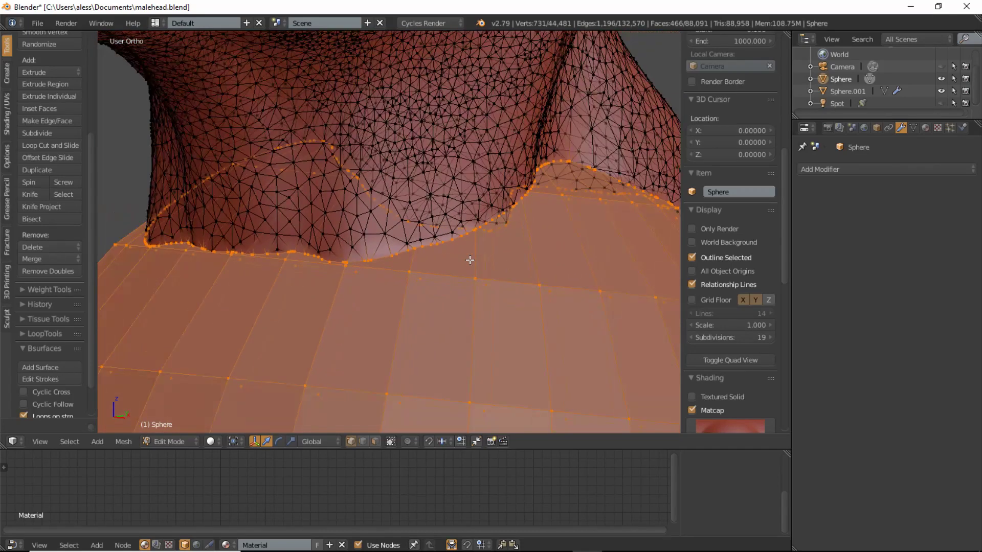
scroll(470, 260, "down", 2)
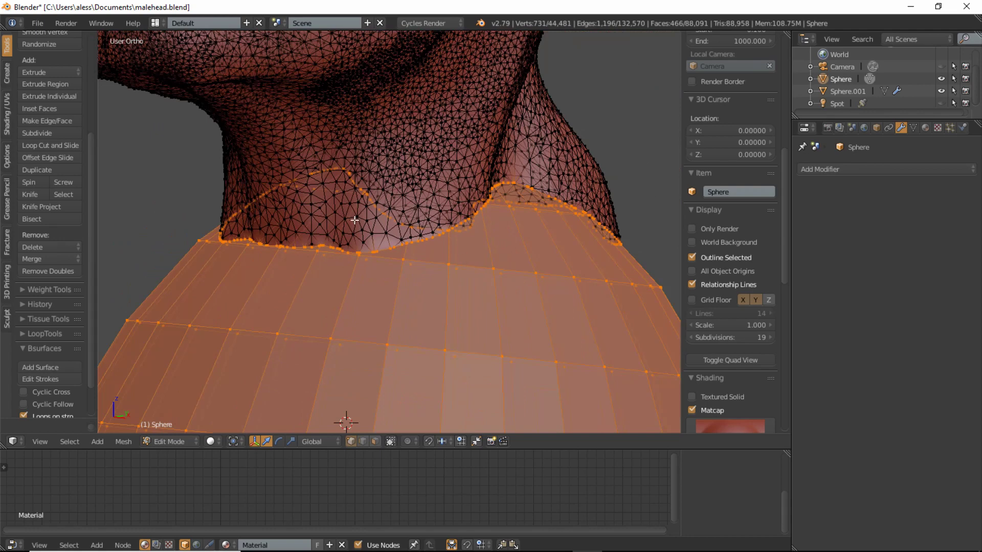
middle_click_drag(356, 221, 390, 228)
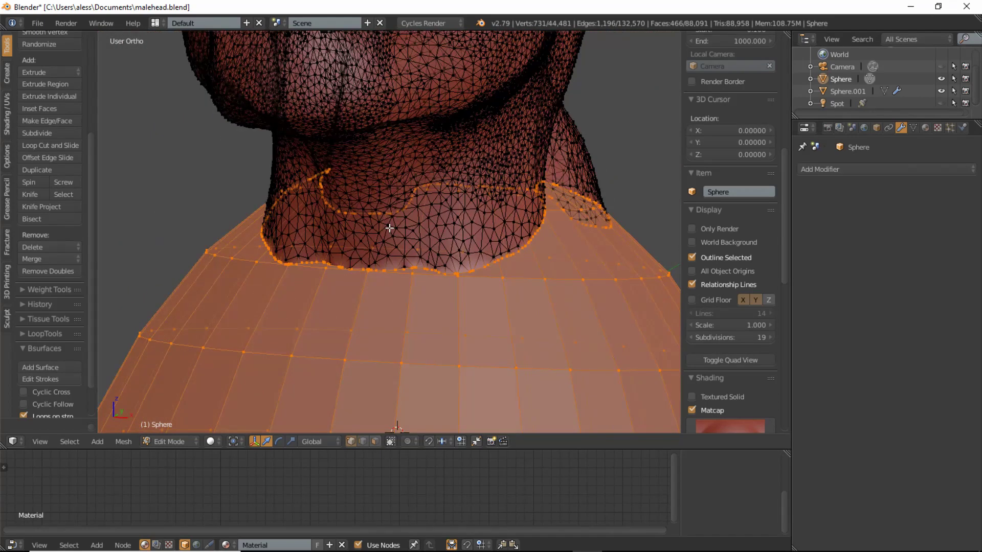
left_click(177, 442)
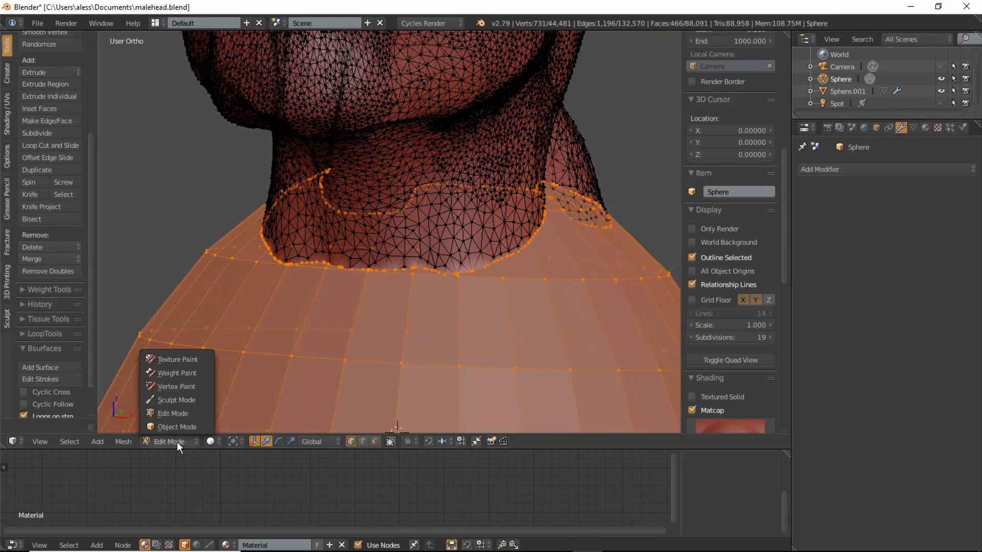
Step: Switch the bust to Sculpt Mode with dynamic topology enabled
left_click(148, 400)
middle_click_drag(358, 231, 415, 172)
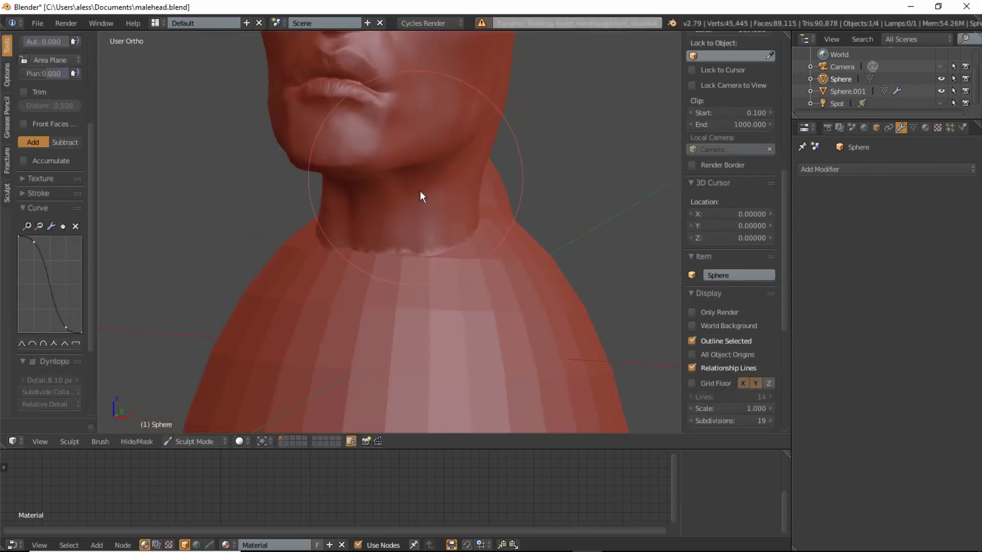
scroll(43, 252, "down", 3)
scroll(44, 251, "down", 2)
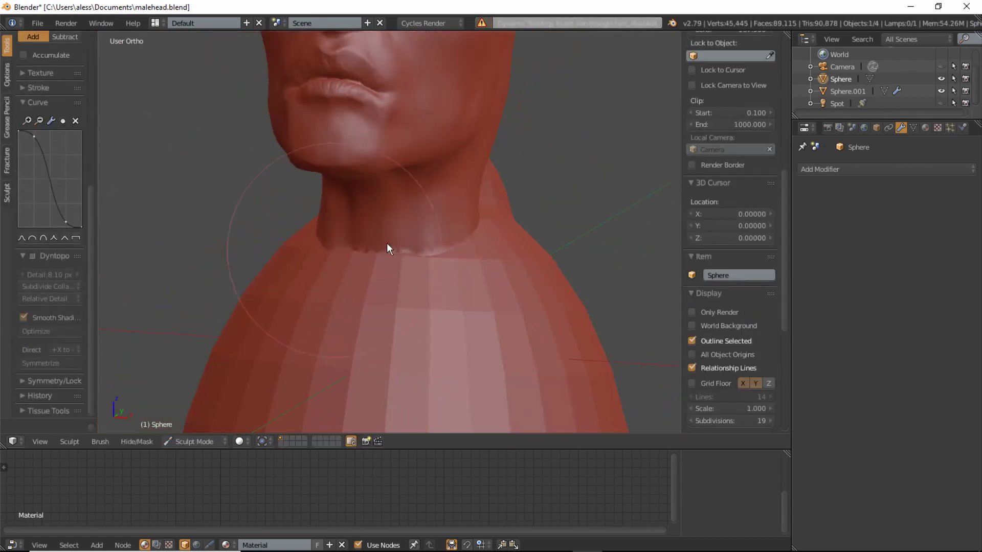
left_click(31, 256)
middle_click_drag(463, 259, 431, 261)
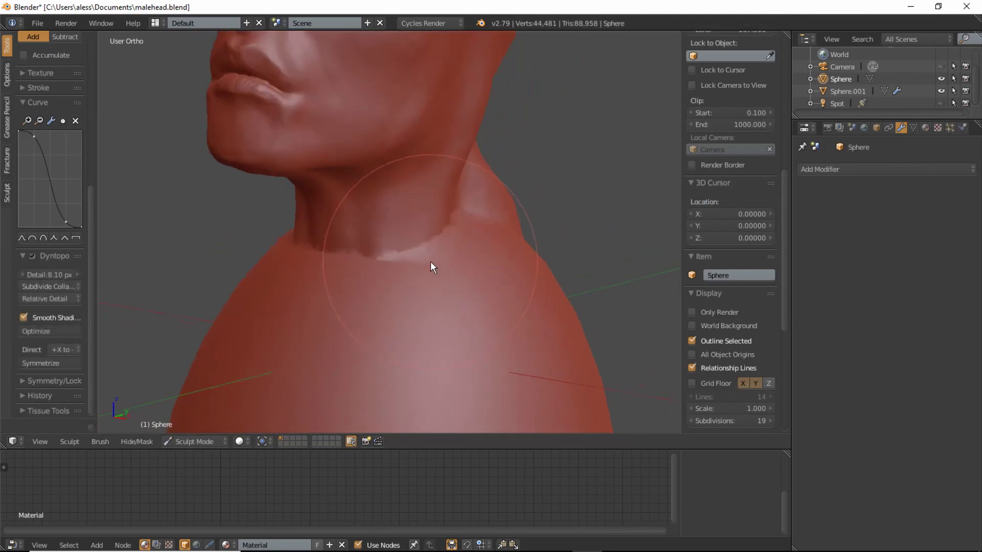
scroll(430, 262, "up", 2)
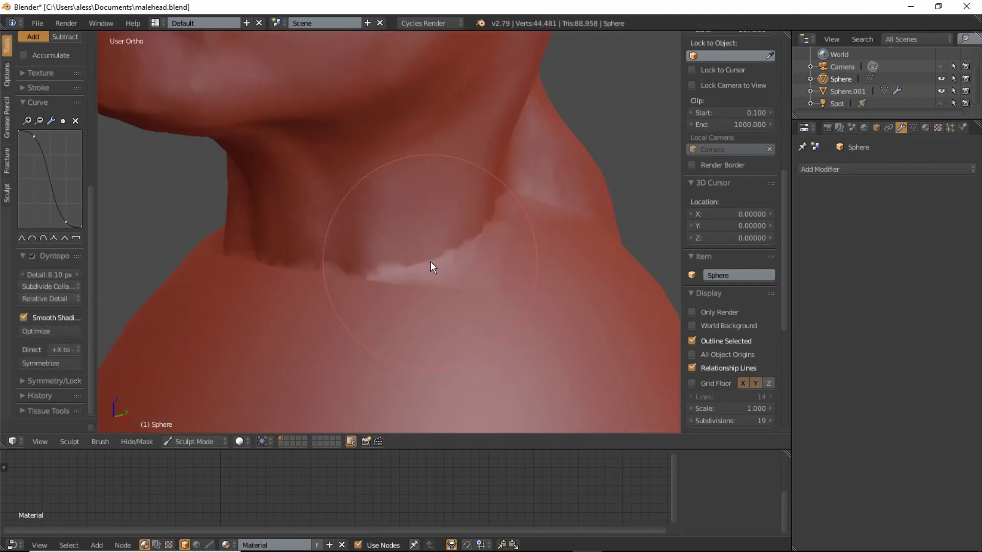
Step: Inspect the mesh wireframe at the neck and collar seam in Edit Mode
key("Tab")
mouse_move(424, 299)
middle_mouse_down()
mouse_move(295, 406)
mouse_move(402, 270)
mouse_move(405, 278)
middle_mouse_up()
scroll(364, 245, "up", 2)
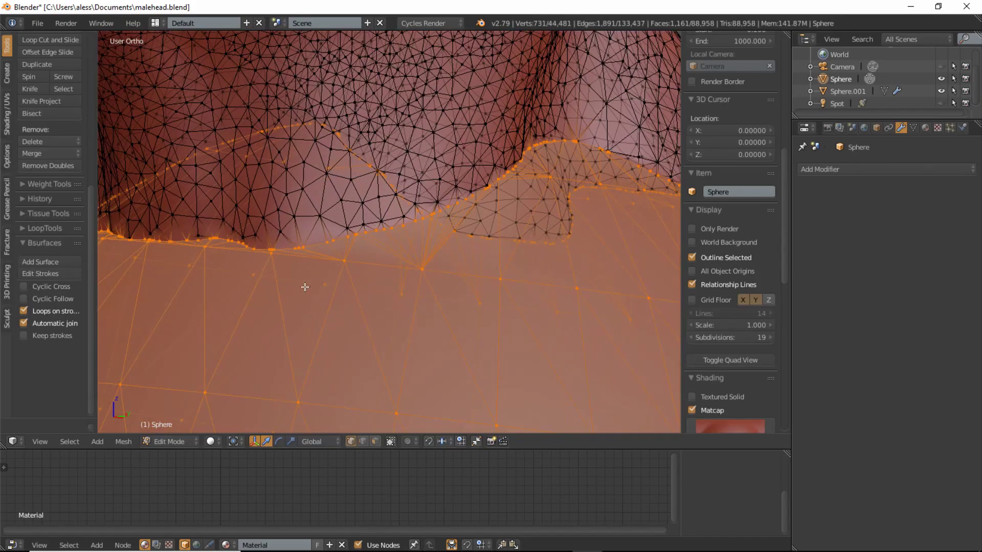
scroll(508, 166, "down", 2)
mouse_move(507, 166)
middle_mouse_down()
mouse_move(507, 202)
mouse_move(440, 233)
mouse_move(329, 259)
mouse_move(122, 123)
middle_mouse_up()
scroll(507, 202, "down", 2)
Step: Return to sculpting and smooth the collar ridge while adding muscle bands along it
key("ctrl+Tab")
scroll(382, 222, "up", 4)
middle_click_drag(382, 221, 430, 242)
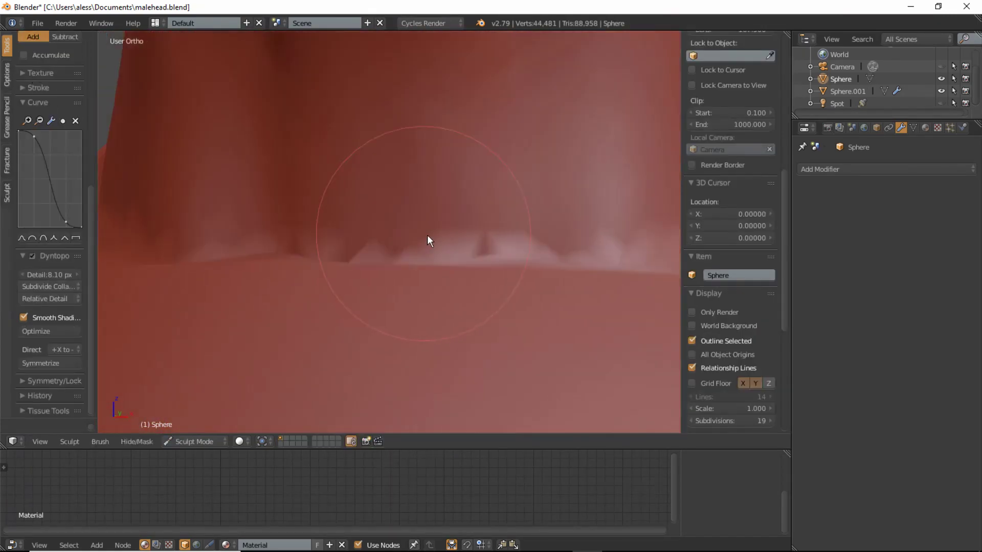
scroll(430, 242, "down", 3)
left_click_drag(442, 266, 383, 274)
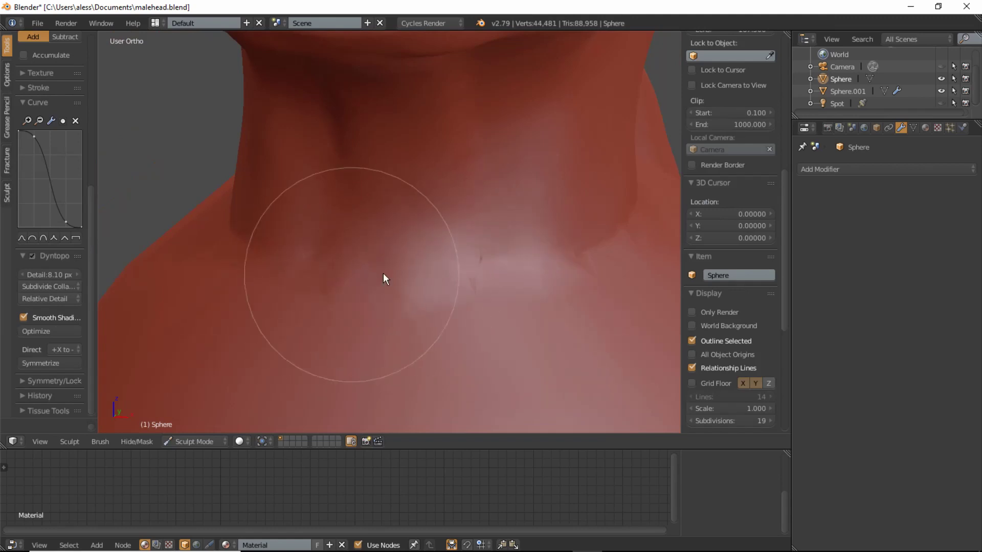
left_click_drag(499, 206, 563, 378)
middle_click_drag(553, 417, 509, 274)
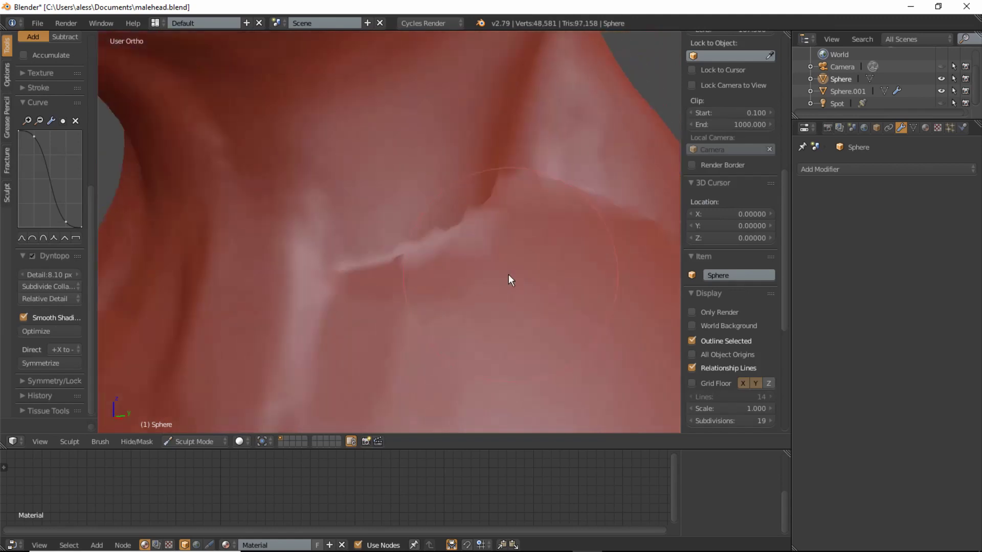
Step: Keep sculpting the collar ridge from several angles and build a bulge on the shoulder
mouse_move(389, 261)
middle_mouse_down()
mouse_move(387, 218)
mouse_move(355, 254)
mouse_move(394, 292)
middle_mouse_up()
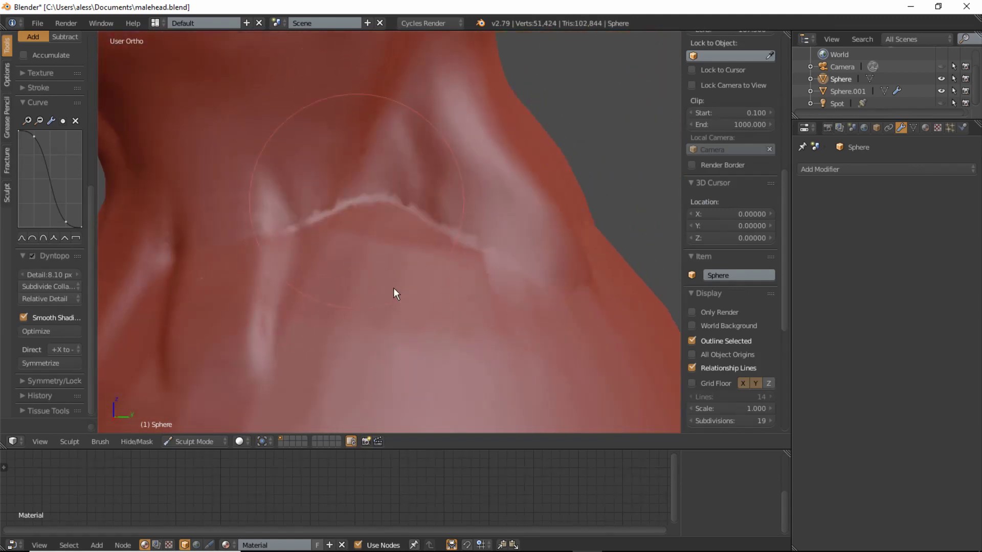
mouse_move(394, 292)
left_mouse_down()
mouse_move(366, 257)
mouse_move(407, 238)
left_mouse_up()
middle_click_drag(407, 239, 384, 234)
mouse_move(385, 236)
left_mouse_down()
mouse_move(278, 313)
mouse_move(509, 271)
mouse_move(391, 295)
left_mouse_up()
mouse_move(390, 295)
middle_mouse_down()
mouse_move(415, 243)
mouse_move(353, 299)
mouse_move(454, 264)
middle_mouse_up()
scroll(414, 244, "down", 3)
left_click_drag(453, 265, 458, 311)
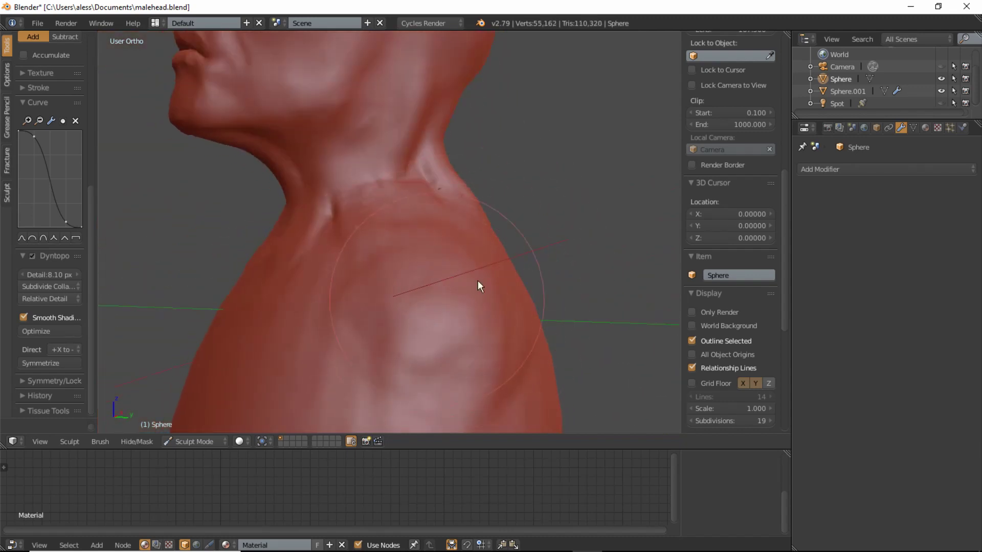
scroll(434, 262, "down", 4)
scroll(433, 326, "down", 2)
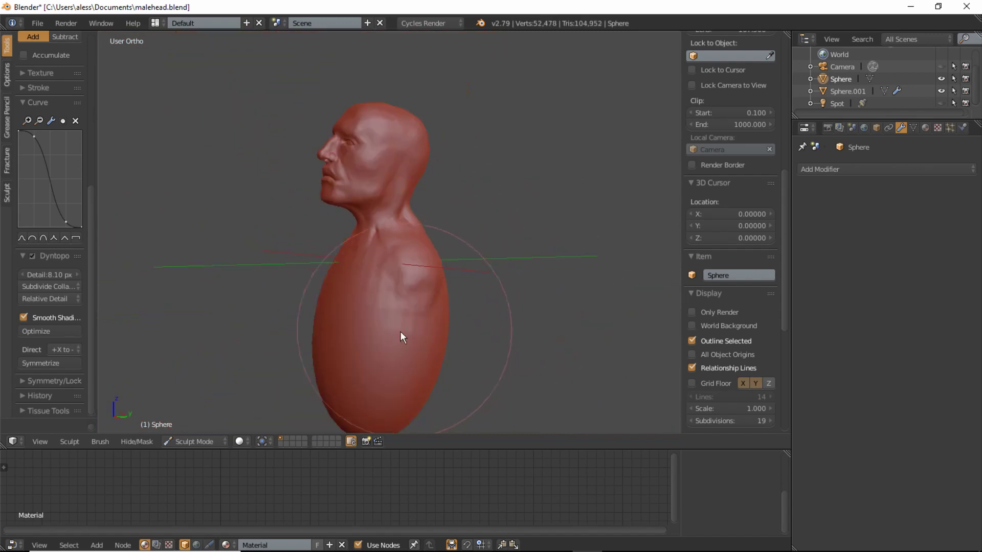
scroll(70, 116, "up", 6)
Step: With the Grab brush, pull the torso's left side and lower right edge inward
scroll(70, 114, "up", 4)
left_click(68, 107)
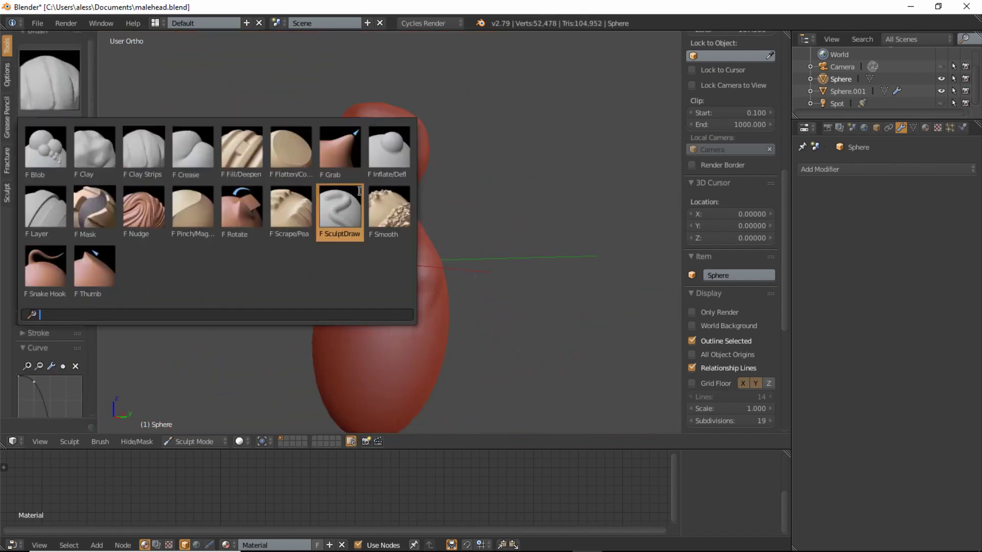
left_click(340, 148)
scroll(344, 327, "down", 2)
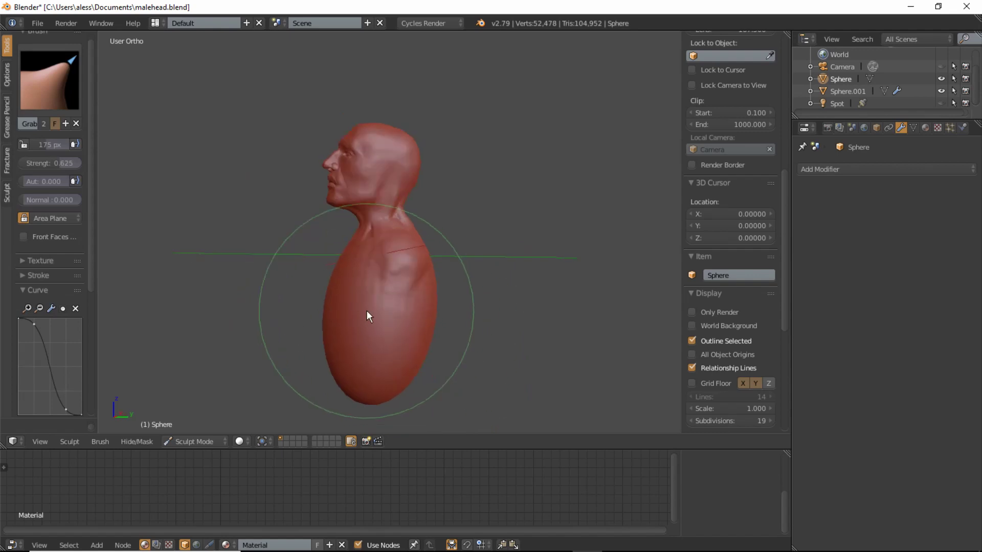
scroll(360, 328, "up", 2)
scroll(351, 332, "down", 2)
scroll(356, 317, "up", 1)
scroll(357, 323, "up", 2)
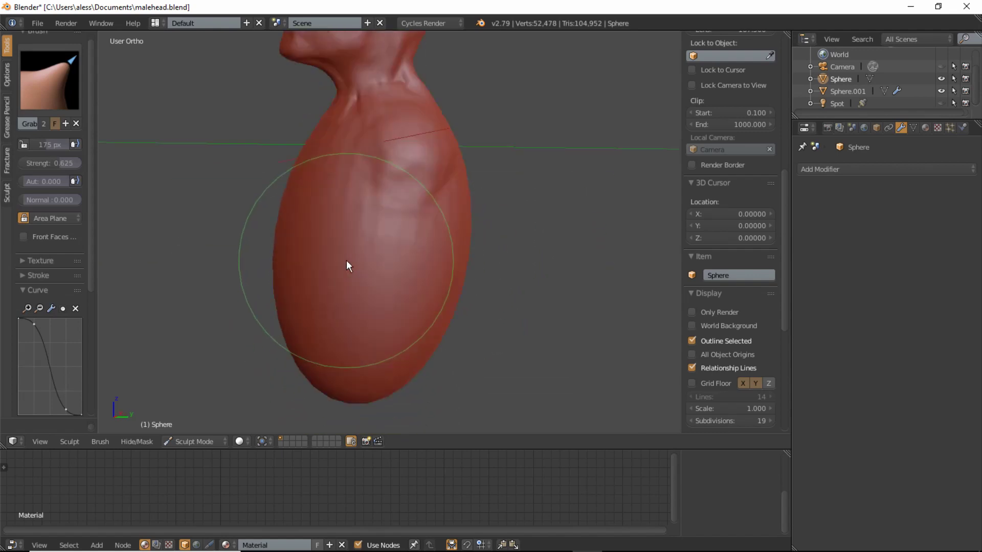
left_click_drag(283, 305, 301, 310)
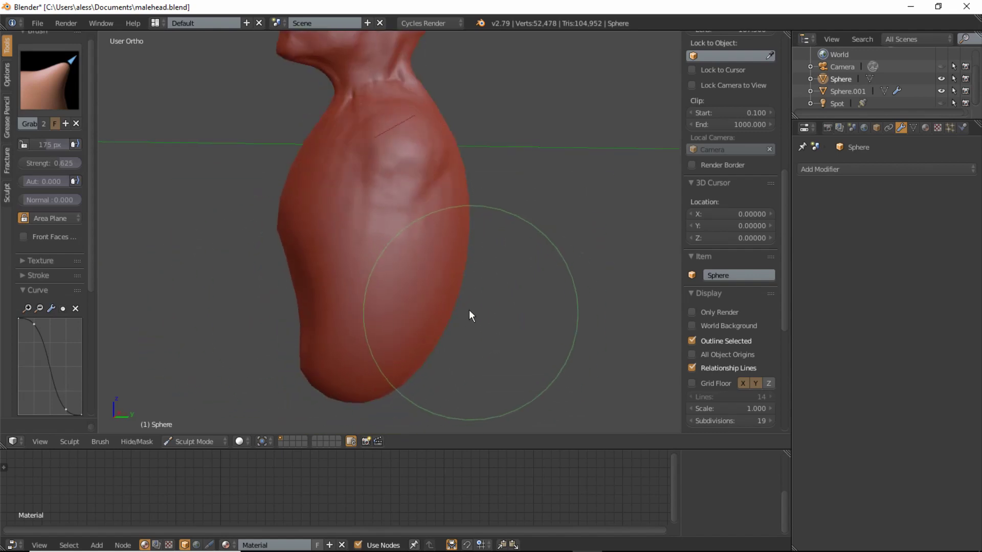
left_click_drag(469, 309, 437, 306)
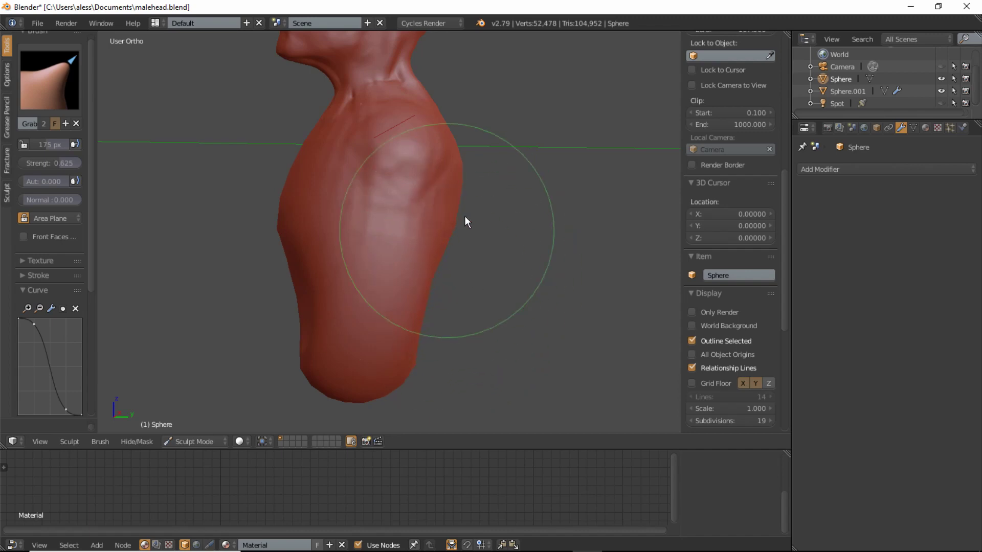
mouse_move(463, 215)
middle_mouse_down()
mouse_move(436, 155)
mouse_move(361, 191)
mouse_move(478, 202)
mouse_move(513, 268)
middle_mouse_up()
Step: Carve a central line and abdominal creases down the torso with the Crease brush
key("shift+c")
scroll(514, 267, "up", 3)
scroll(402, 334, "up", 2)
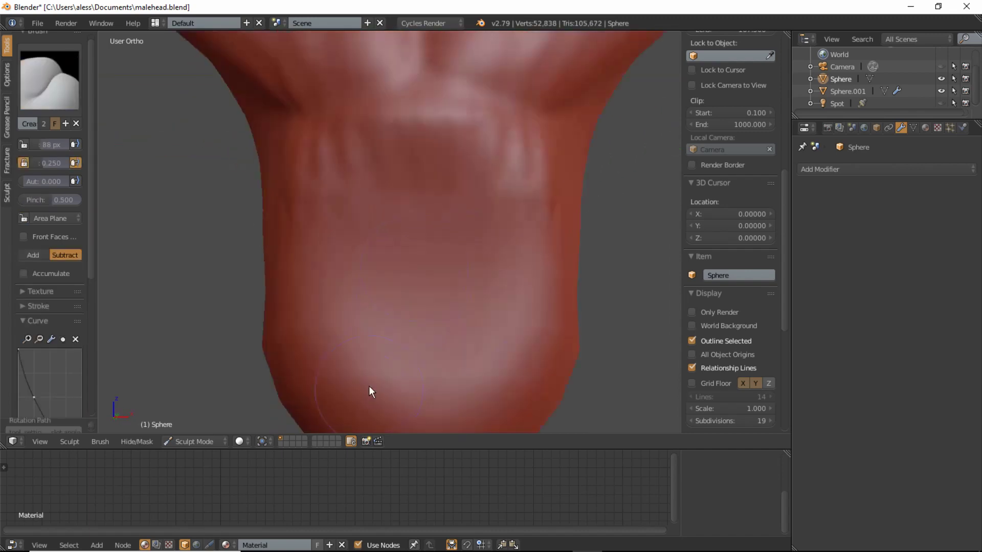
scroll(42, 332, "down", 3)
scroll(42, 331, "down", 3)
left_click_drag(512, 317, 506, 205)
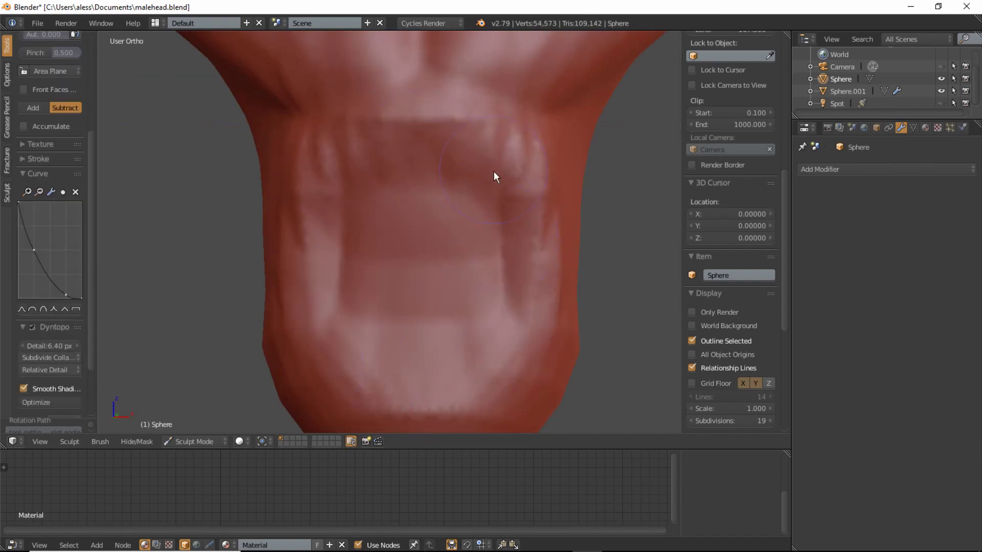
left_click_drag(425, 113, 424, 389)
mouse_move(389, 236)
left_mouse_down()
mouse_move(381, 268)
mouse_move(315, 203)
left_mouse_up()
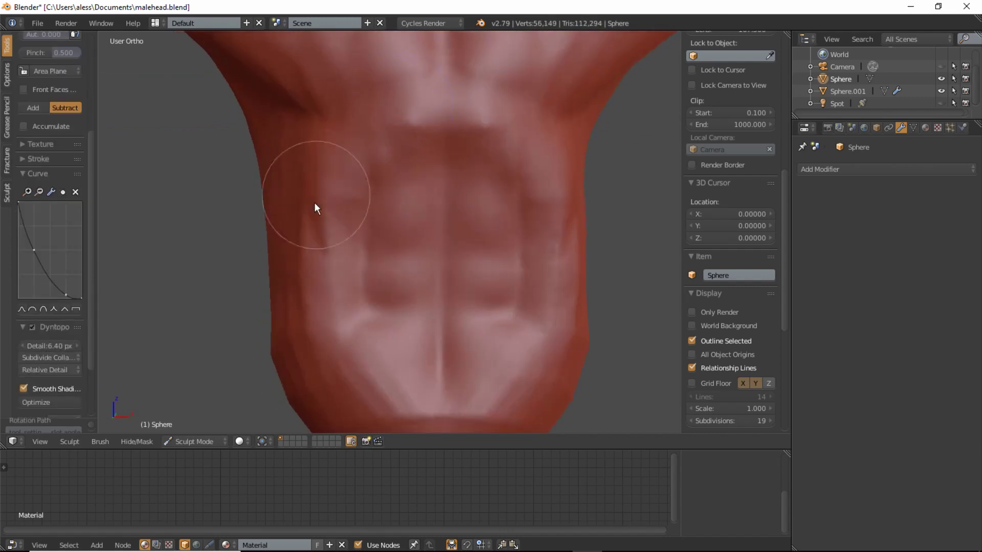
mouse_move(314, 202)
middle_mouse_down()
mouse_move(577, 117)
mouse_move(123, 103)
middle_mouse_up()
Step: Smooth the torso's side edge and orbit to a lower front view
scroll(51, 230, "down", 2)
key("s")
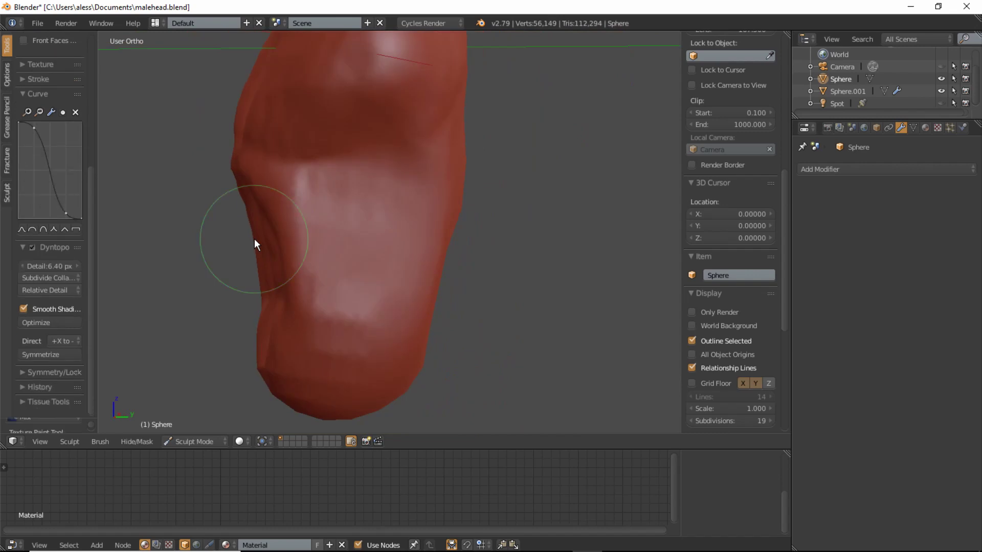
mouse_move(255, 239)
left_mouse_down()
mouse_move(242, 295)
mouse_move(238, 225)
mouse_move(222, 311)
left_mouse_up()
middle_click_drag(221, 310, 416, 244)
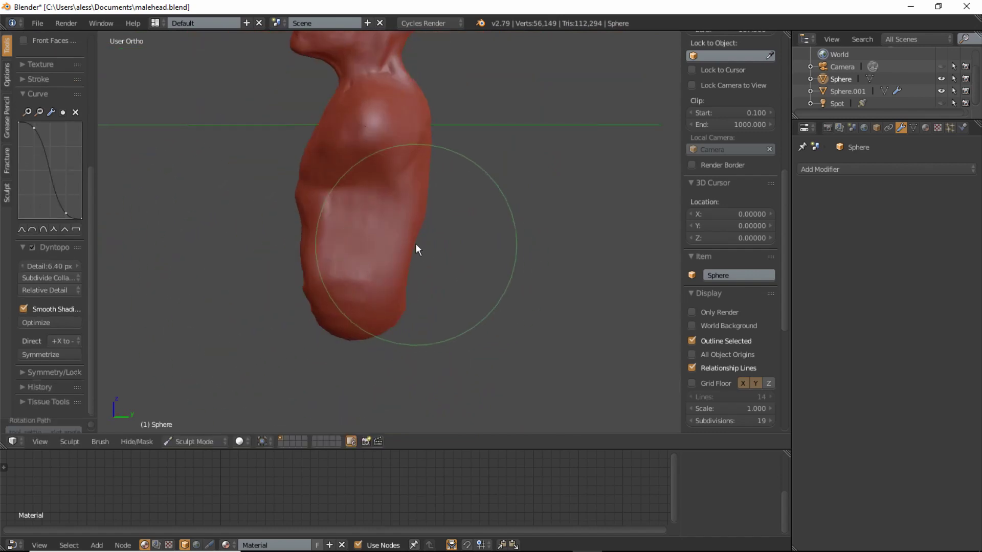
middle_click_drag(387, 196, 500, 130)
mouse_move(474, 165)
middle_mouse_down()
mouse_move(497, 84)
mouse_move(498, 265)
mouse_move(389, 347)
mouse_move(316, 310)
middle_mouse_up()
Step: Use the Clay brush at 99 px radius to build mass on the chest and lower abdomen
key("c")
scroll(56, 86, "up", 5)
middle_click_drag(206, 134, 435, 252)
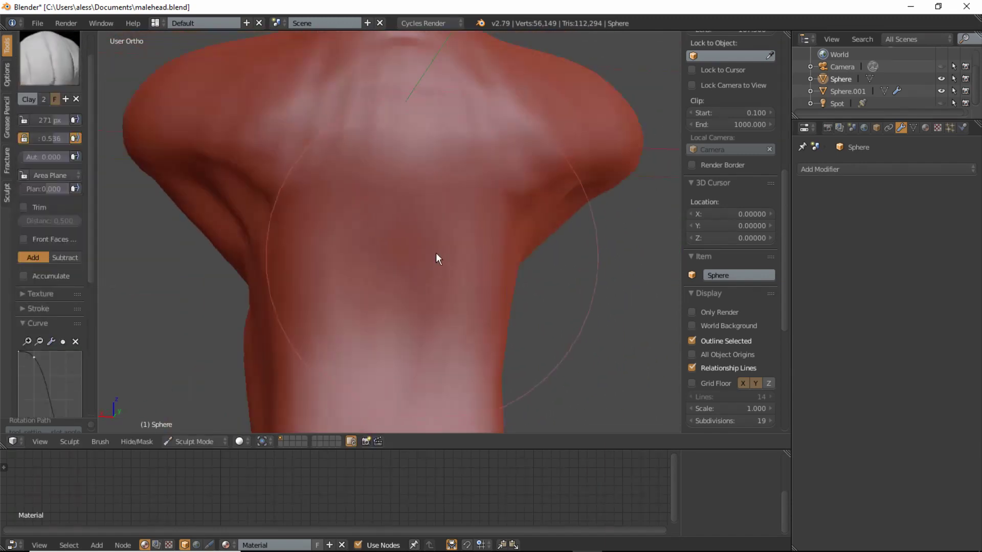
key("f")
left_click(556, 139)
mouse_move(557, 139)
middle_mouse_down()
mouse_move(496, 156)
mouse_move(495, 189)
middle_mouse_up()
left_click_drag(495, 190, 479, 202)
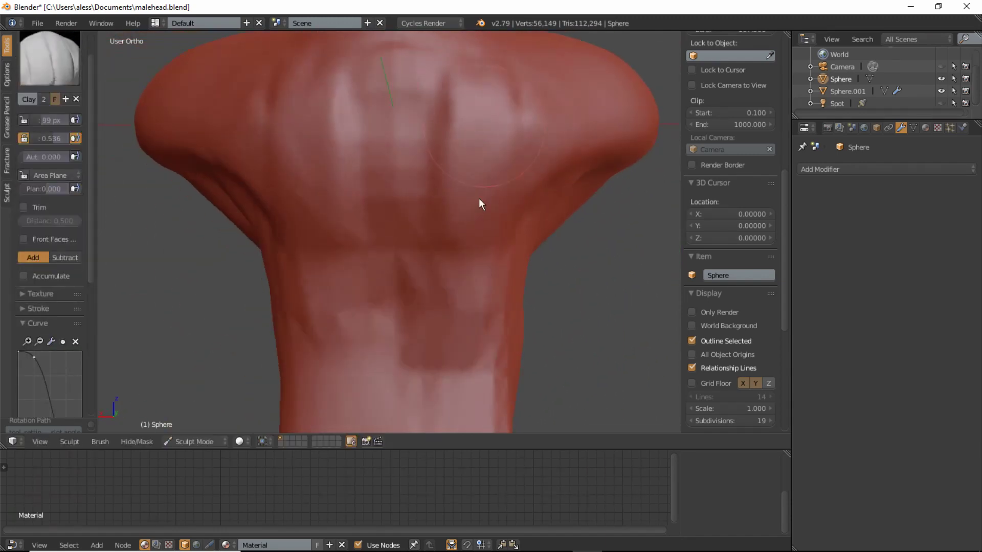
mouse_move(493, 84)
middle_mouse_down()
mouse_move(432, 200)
mouse_move(337, 268)
mouse_move(341, 414)
middle_mouse_up()
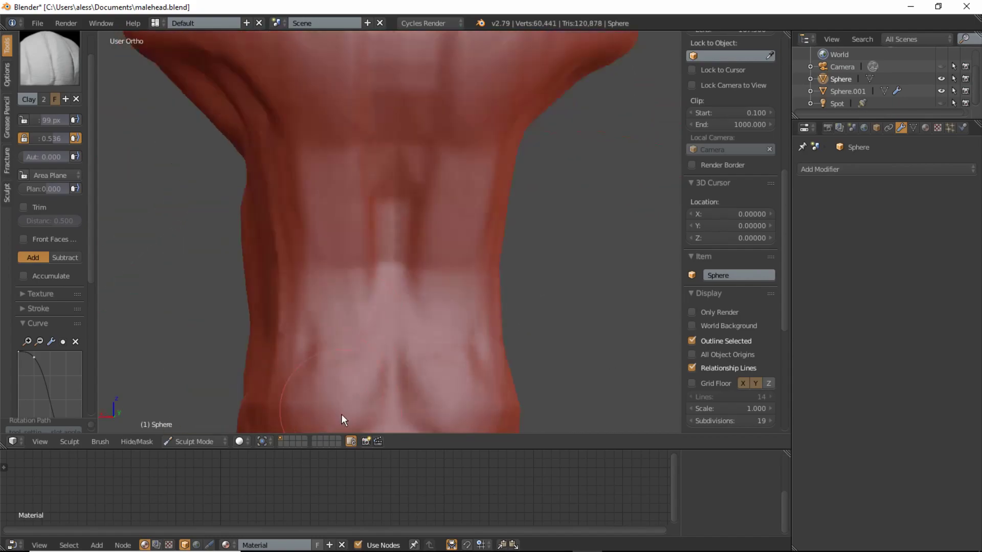